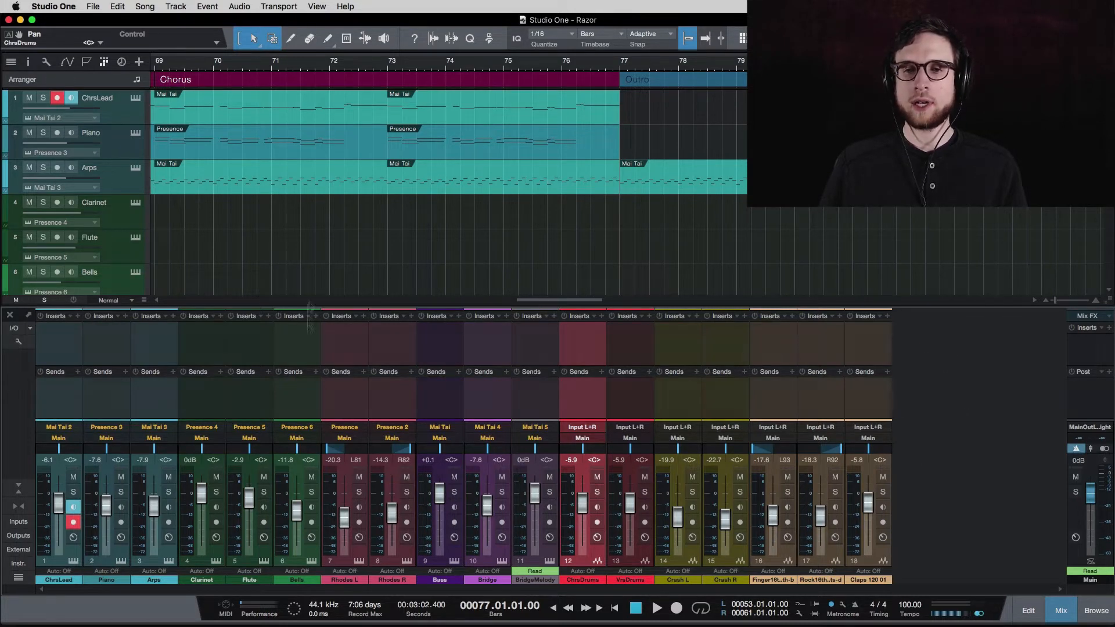
Add Bus 1 to the mixer and move it after Claps 120 01 as channel 19.
right_click(928, 394)
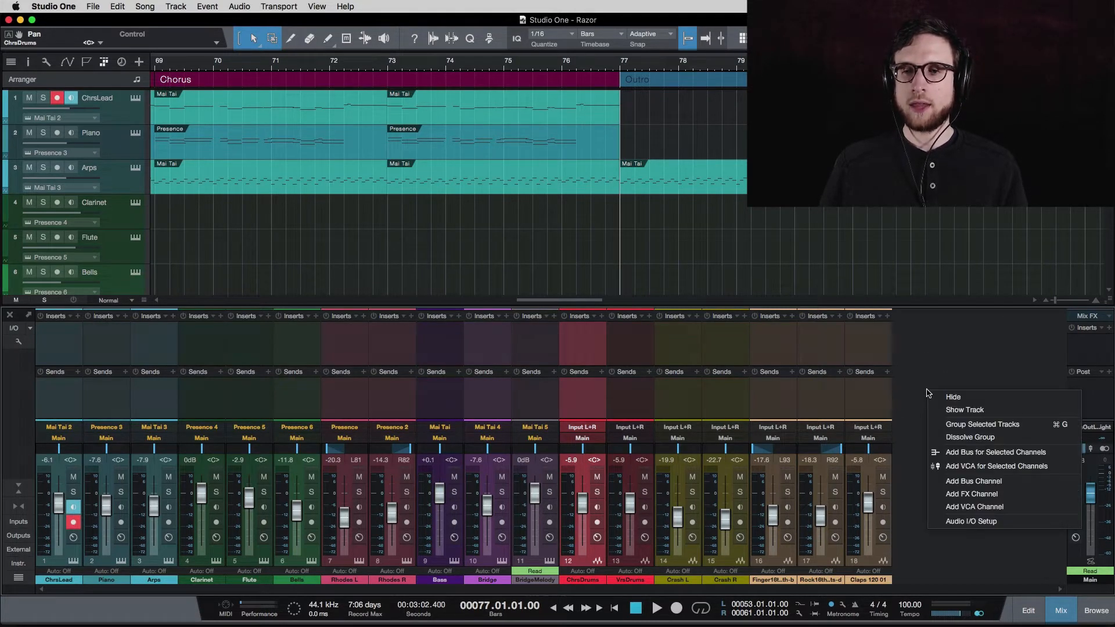
click(999, 482)
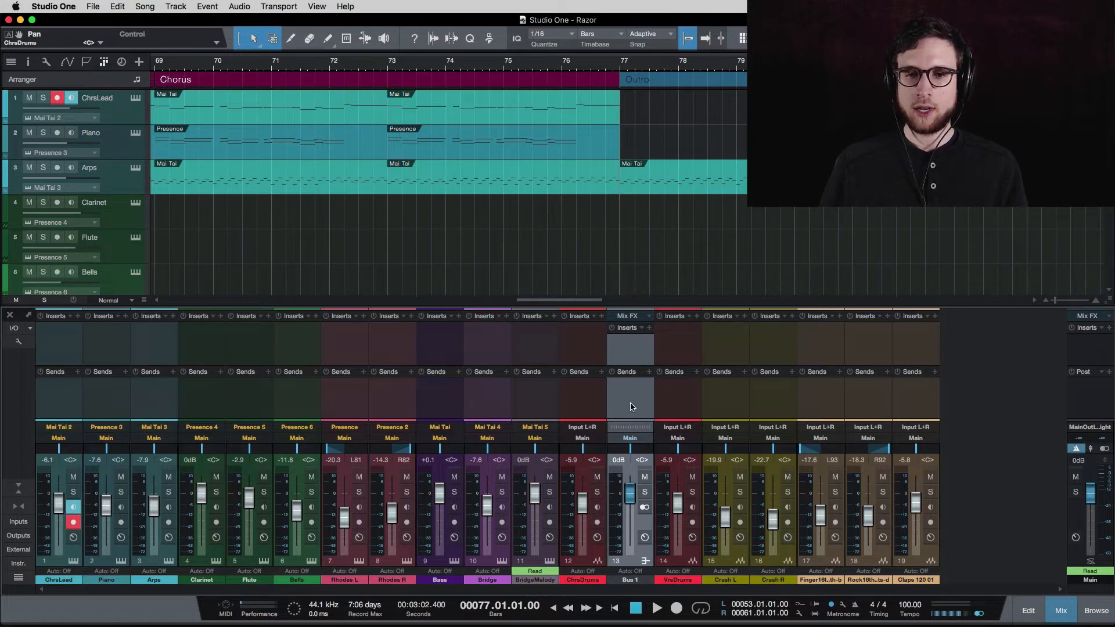
drag(620, 394, 939, 400)
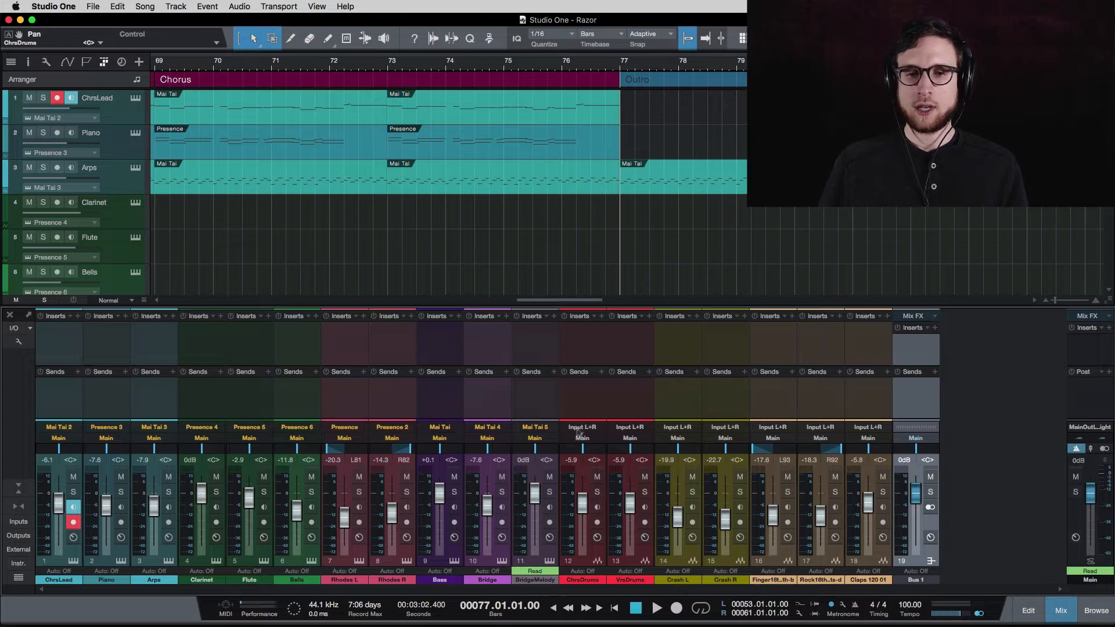
Switch the ChrsDrums and VrsDrums outputs from Main to Bus 1, then select Bus 1.
click(591, 413)
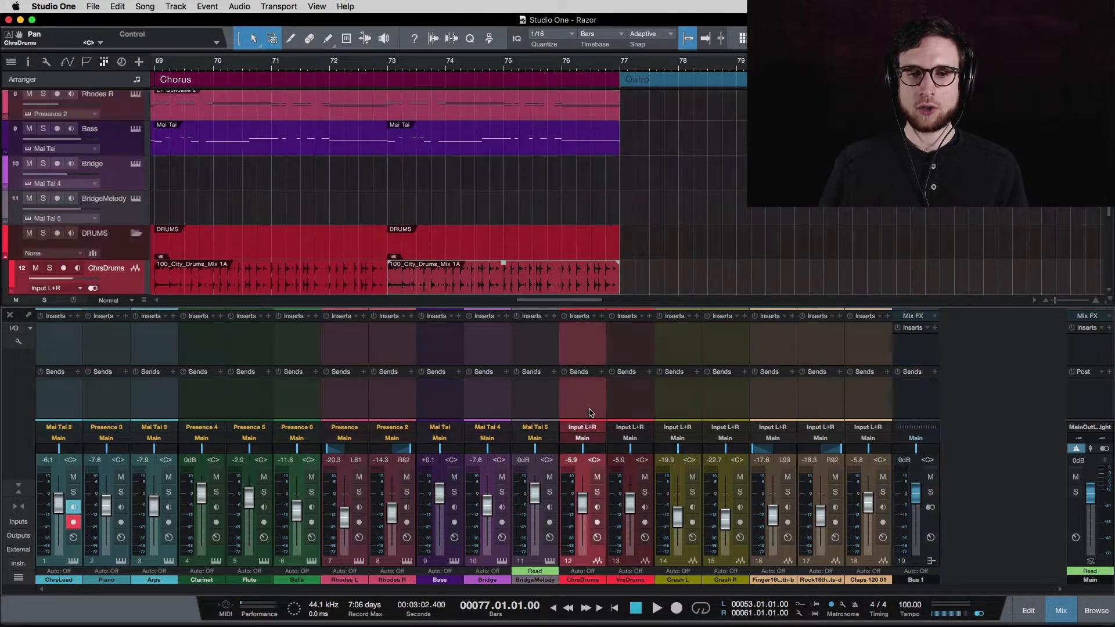
click(636, 407)
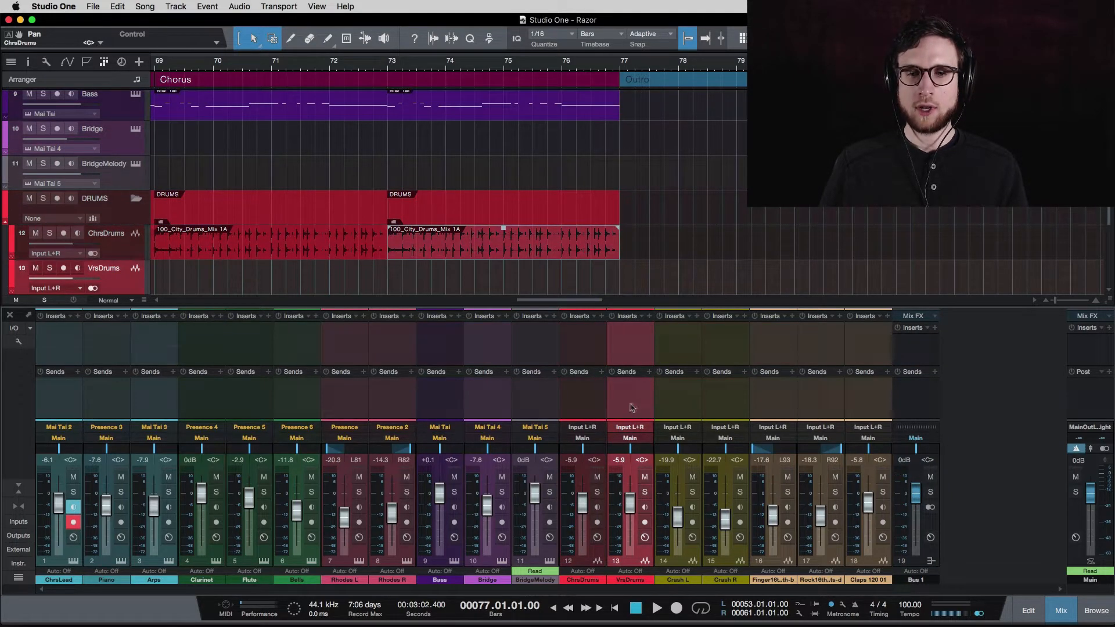
click(590, 410)
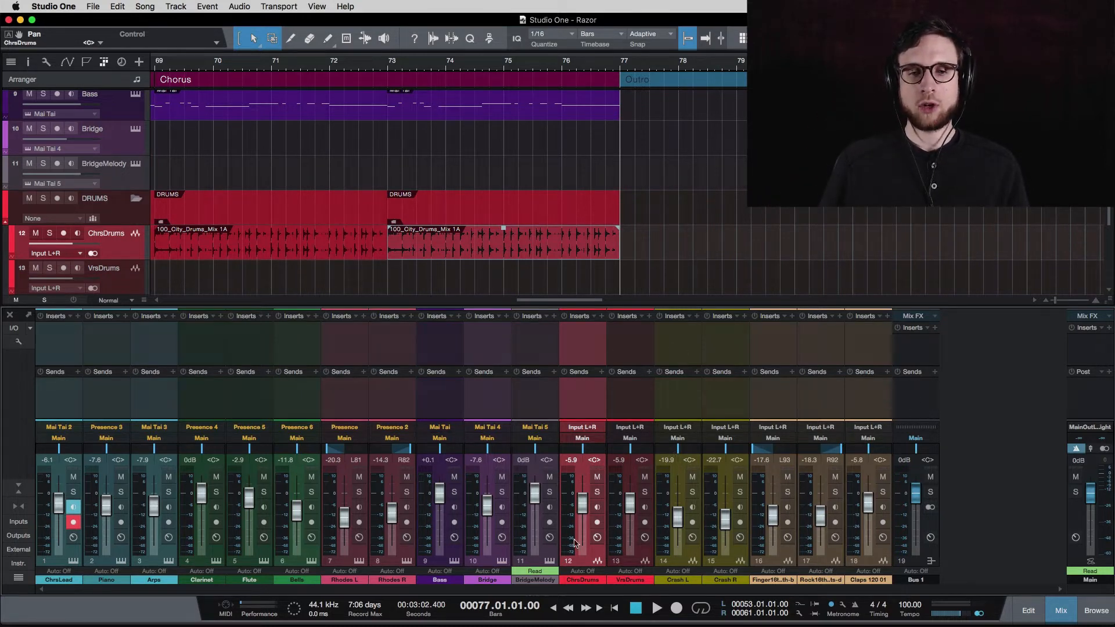
click(583, 440)
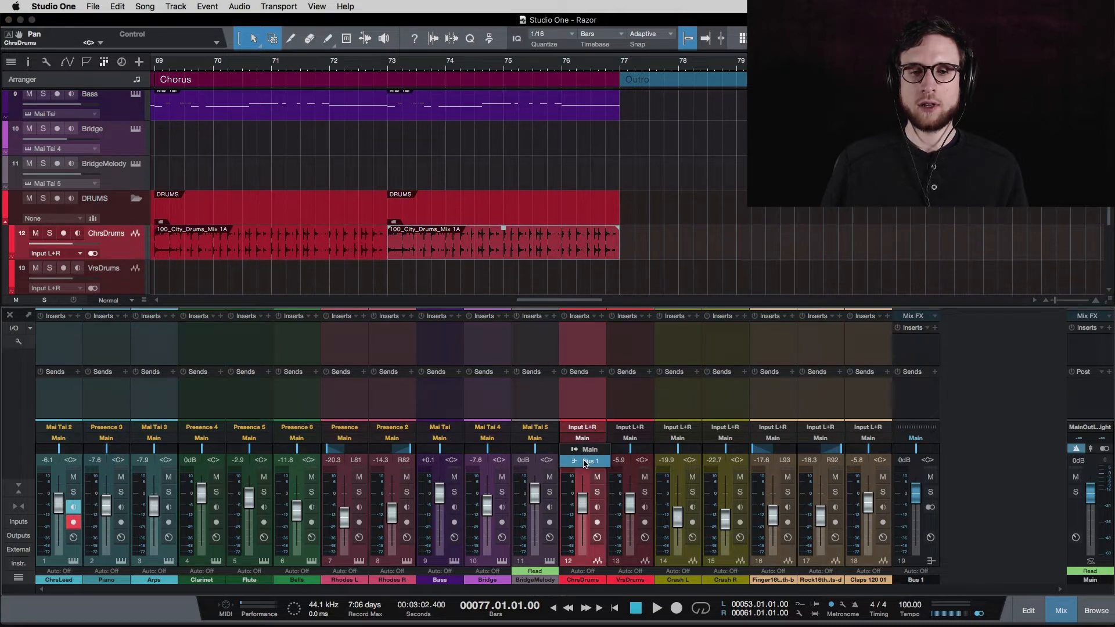
click(585, 462)
click(629, 413)
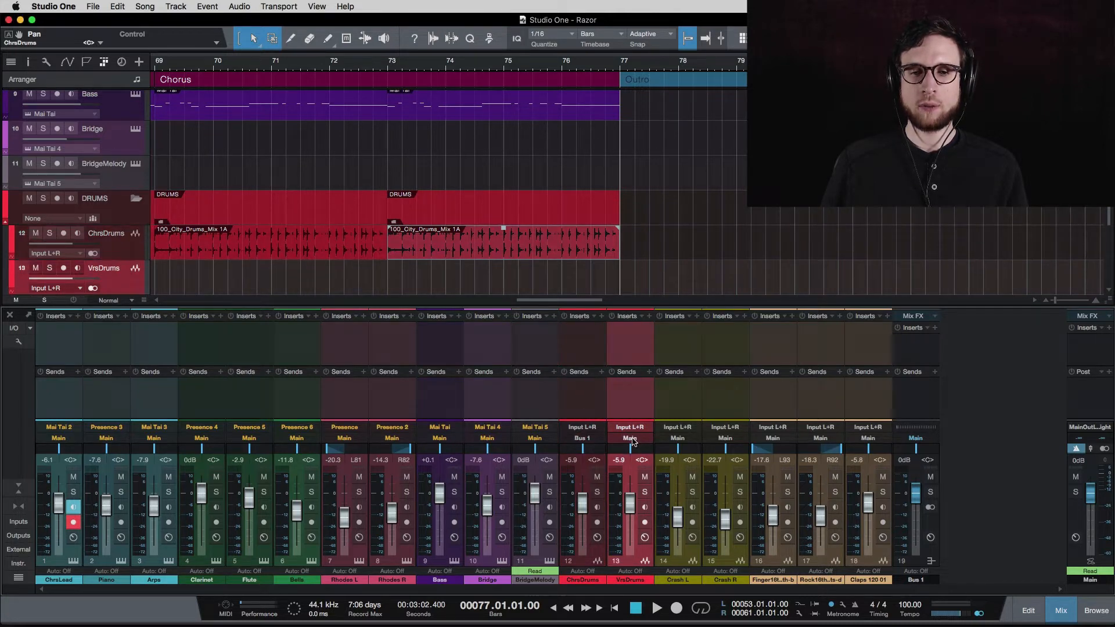
click(630, 440)
click(633, 461)
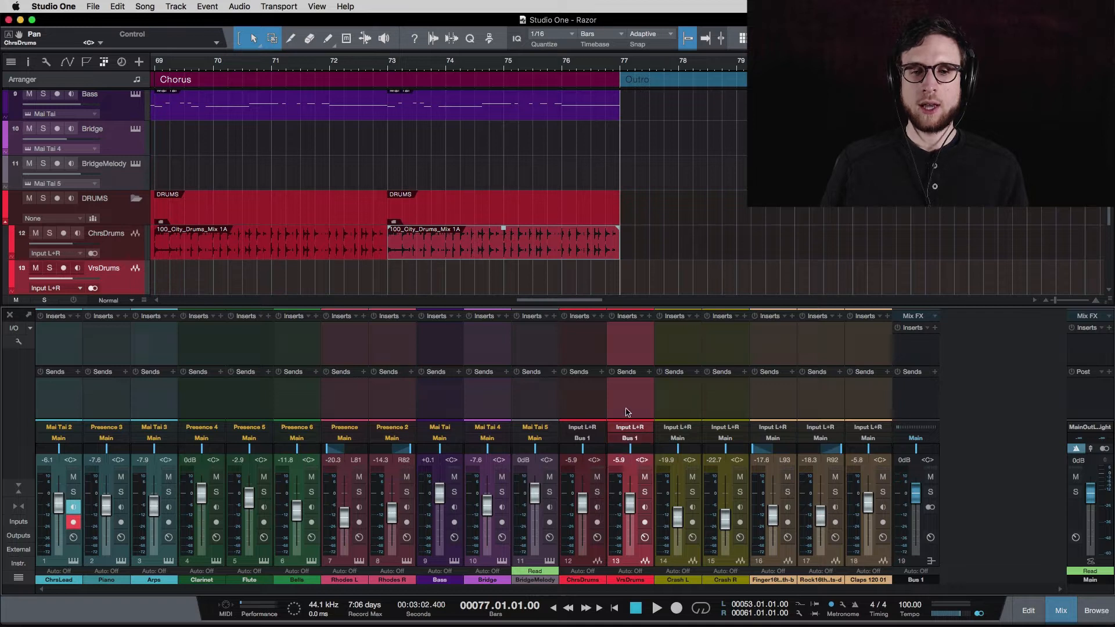
click(933, 405)
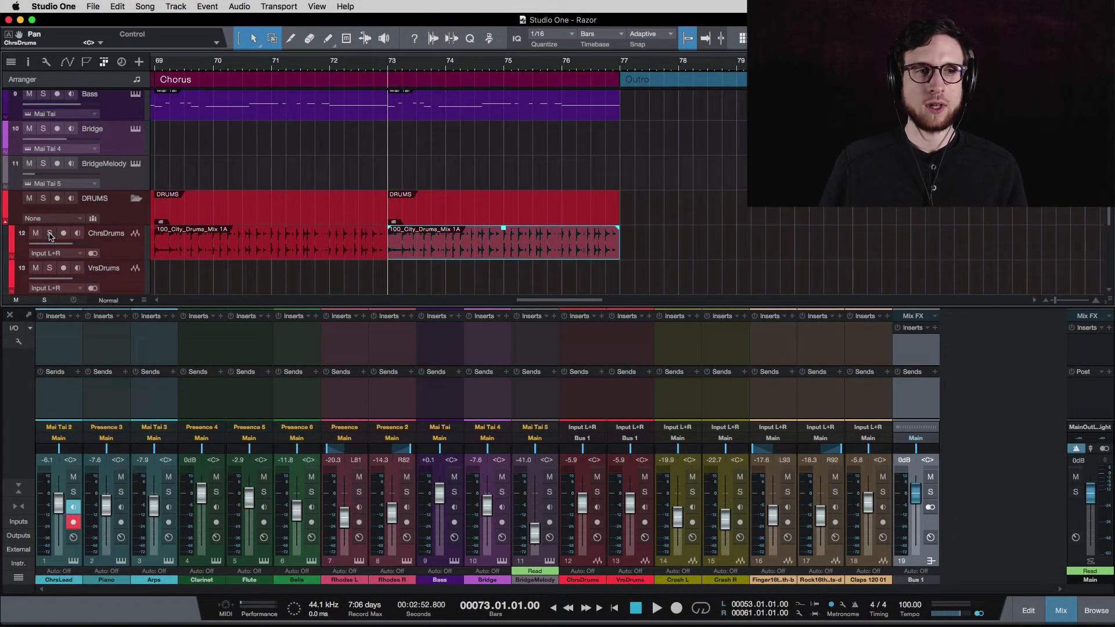
Solo ChrsDrums and lower Bus 1 to -27.7 during playback.
click(50, 235)
key(space)
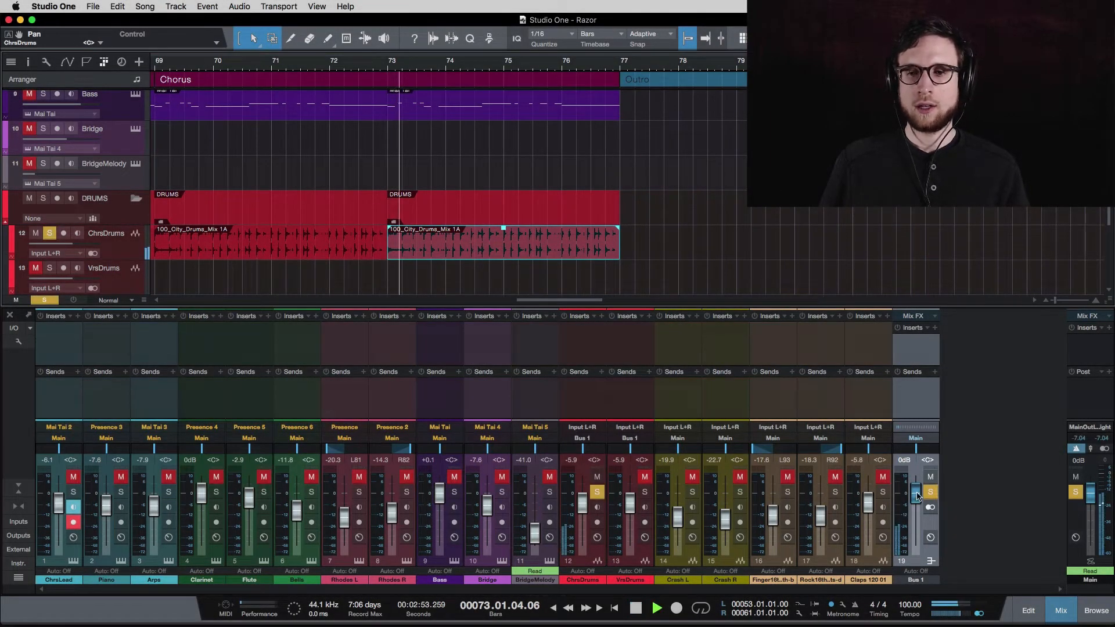
mouse_move(915, 496)
mouse_down()
mouse_move(916, 527)
mouse_move(916, 513)
mouse_up()
key(space)
Zoom the timeline out and restart playback from around bar 33.
scroll(530, 213, left, 9)
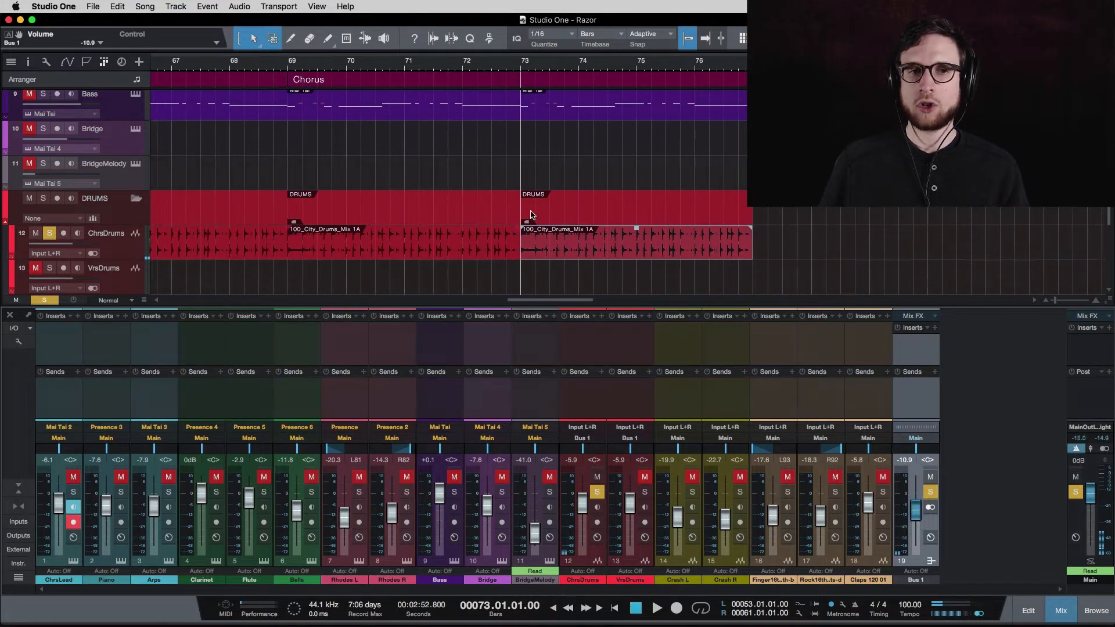
scroll(531, 212, down, 2)
scroll(530, 213, down, 5)
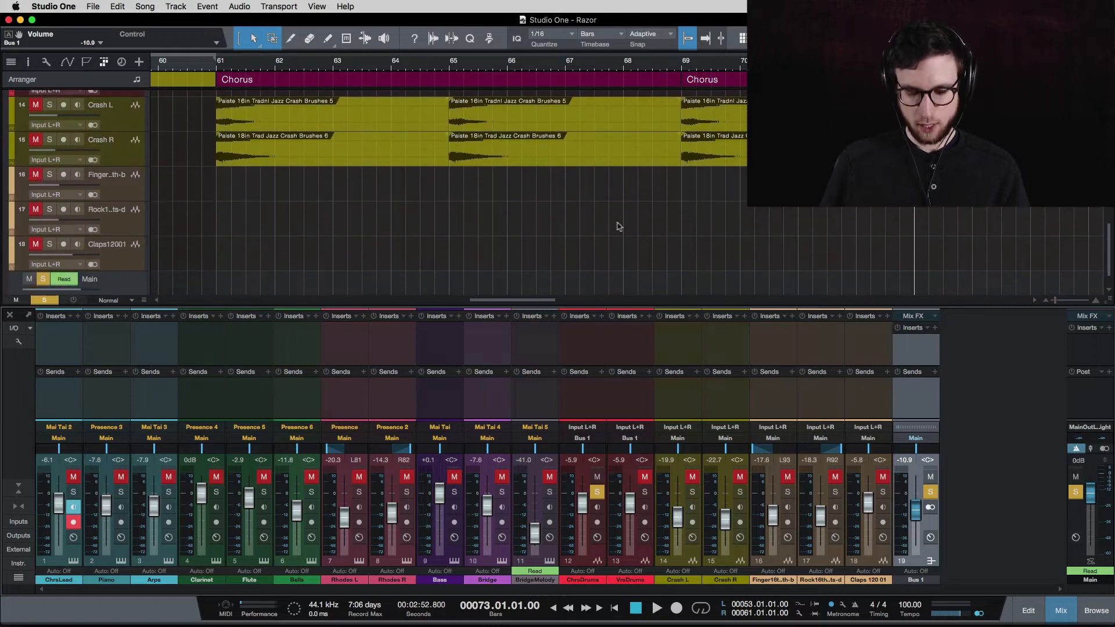
key(w)
key(w)
scroll(604, 215, up, 5)
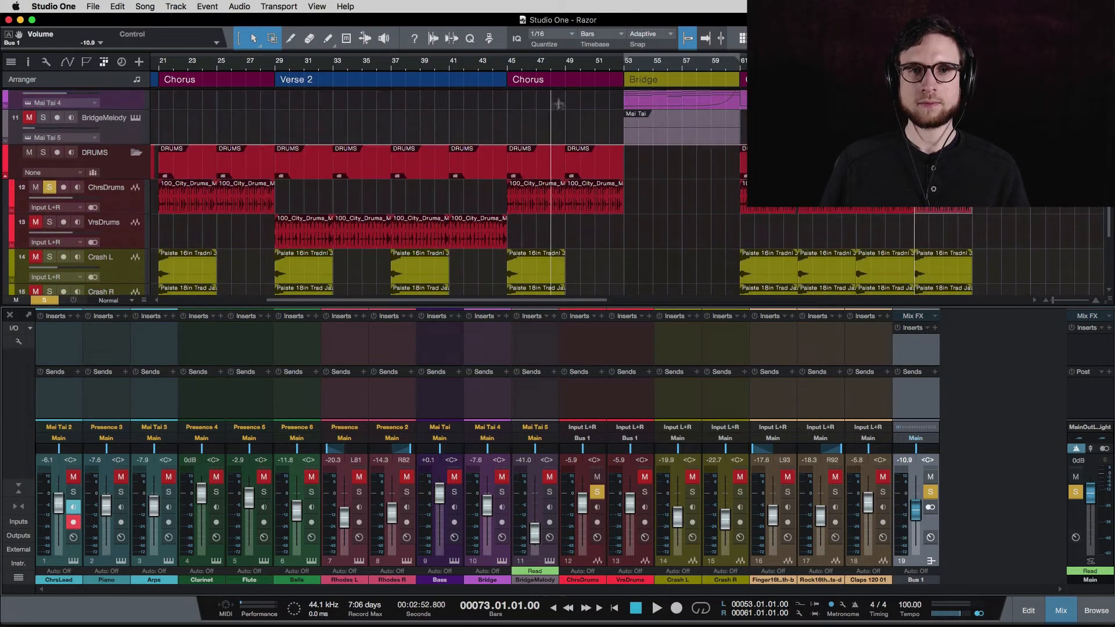
click(384, 67)
click(348, 66)
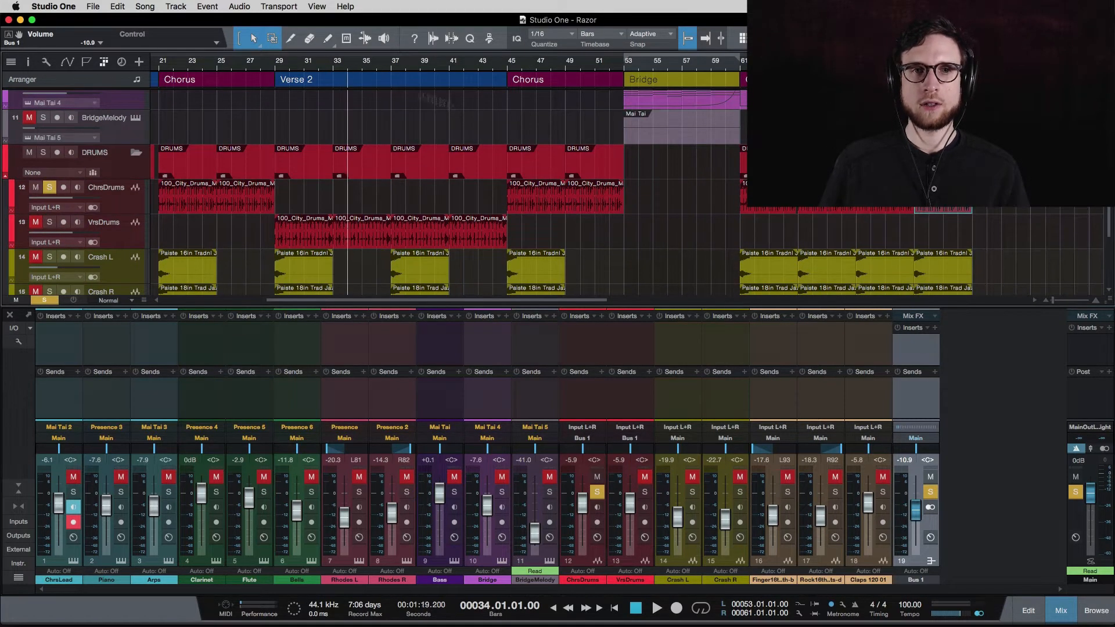
key(space)
Solo VrsDrums too and lower Bus 1 to -31.4 while auditioning bars 47 and 35.
click(49, 222)
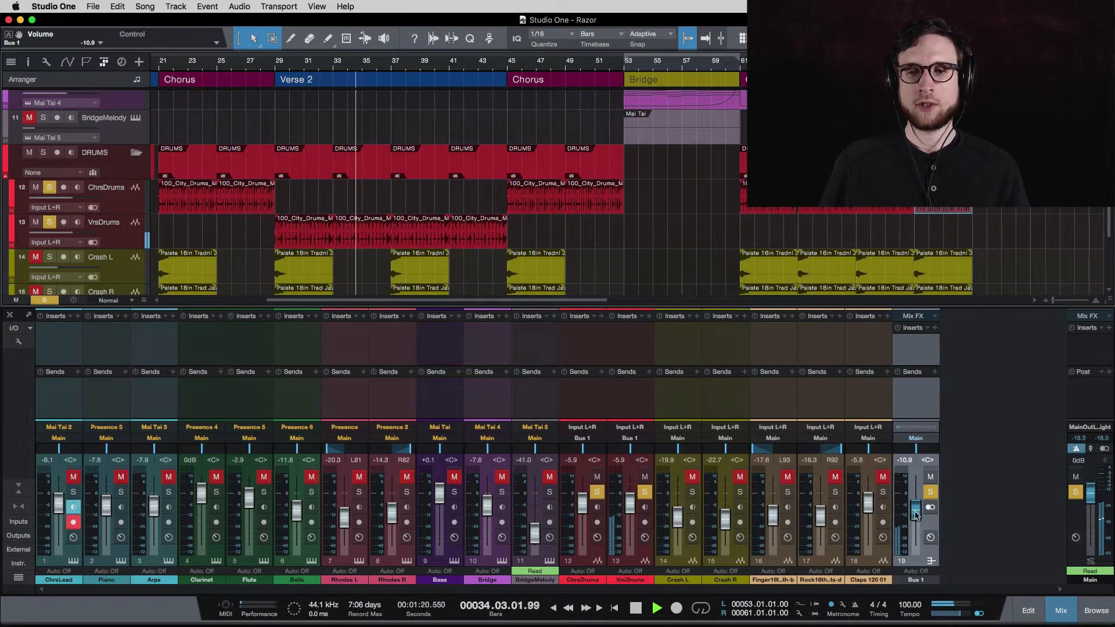
drag(916, 510, 916, 532)
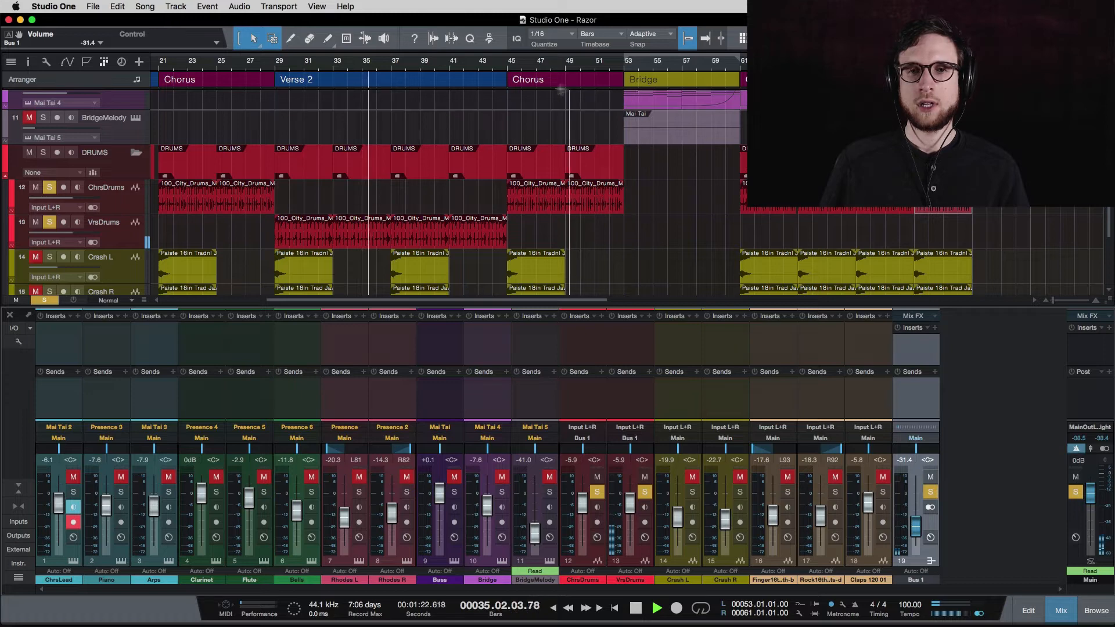
click(540, 66)
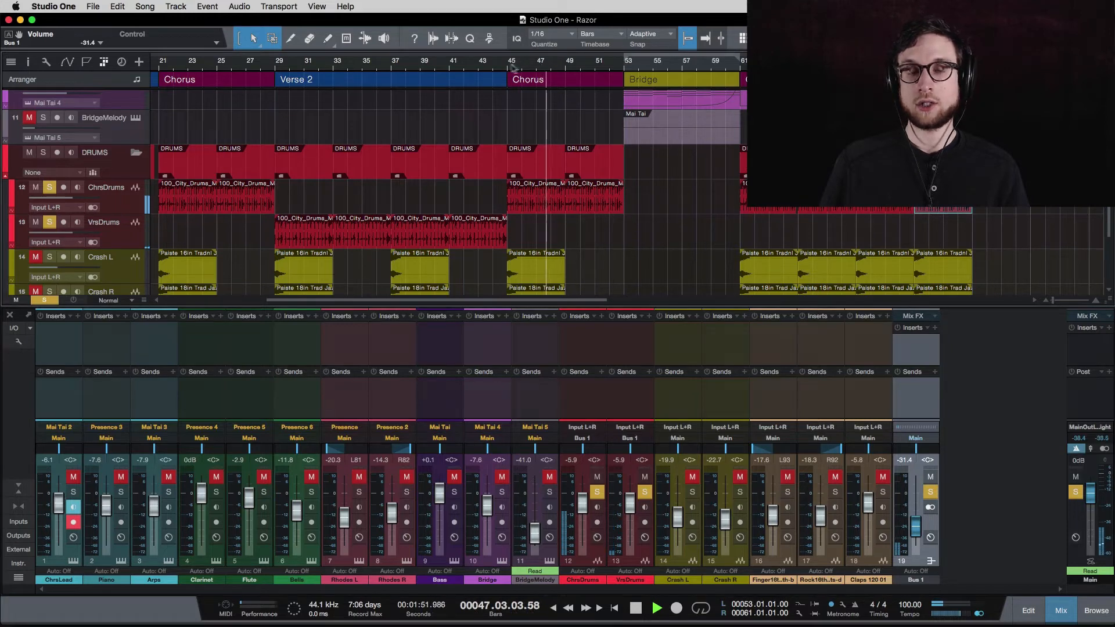
click(365, 69)
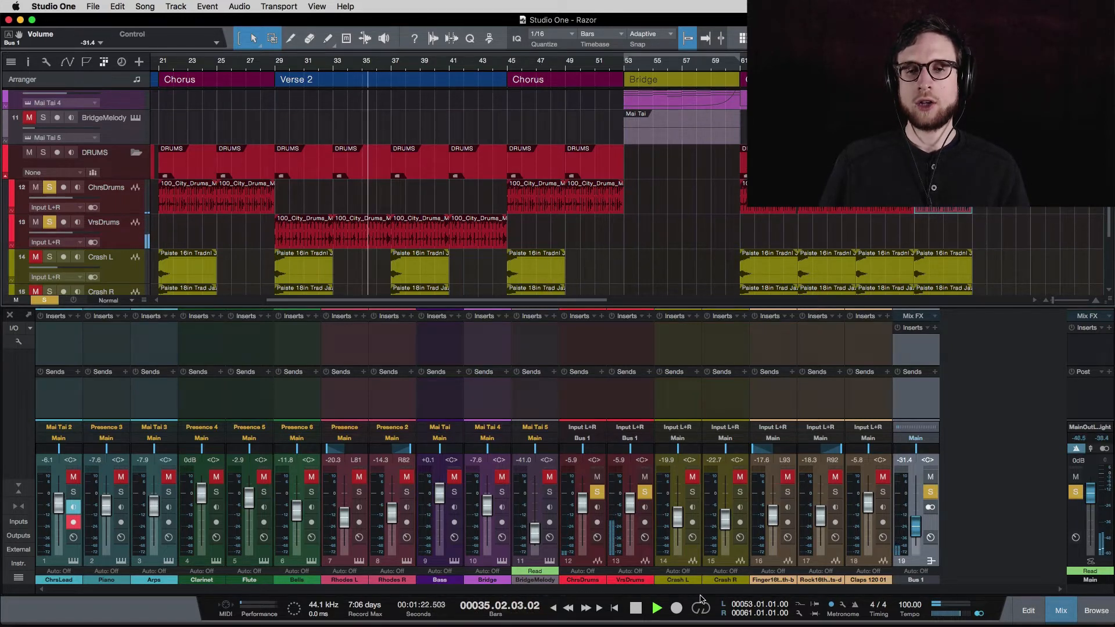
key(space)
key(space)
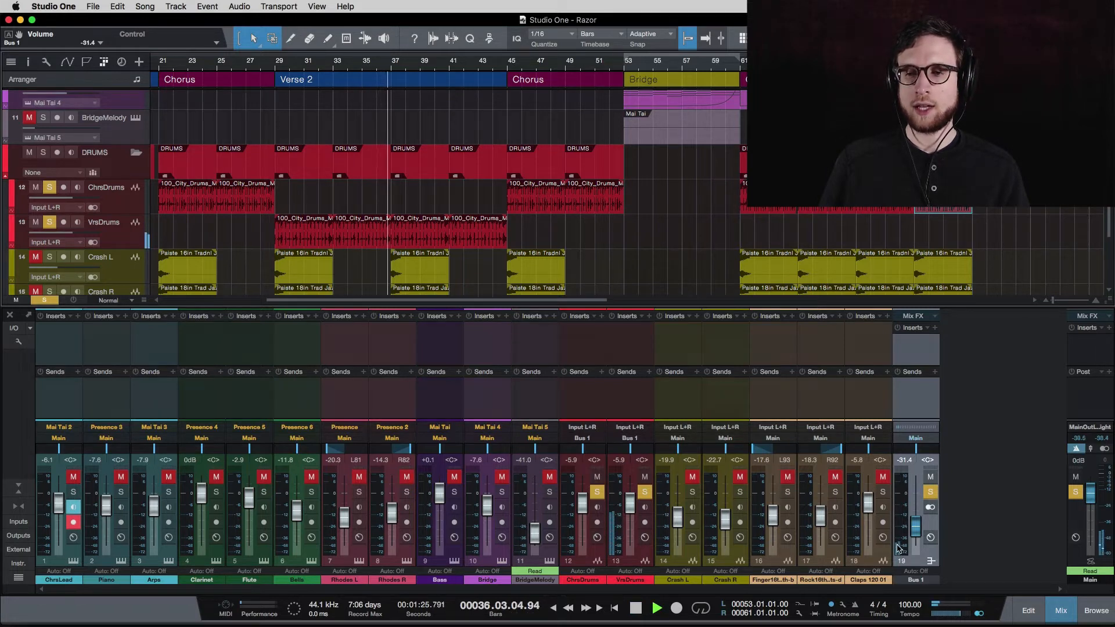
Reset Bus 1 to 0 dB, stop playback, and undo the bus changes with Cmd+Z.
alt+click(915, 526)
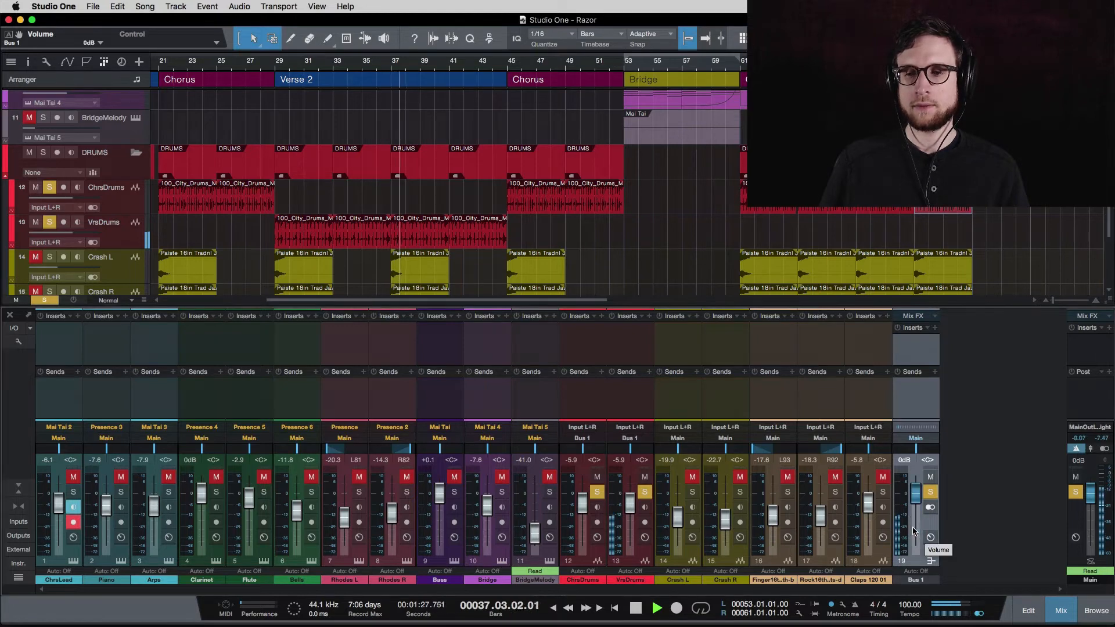
click(544, 64)
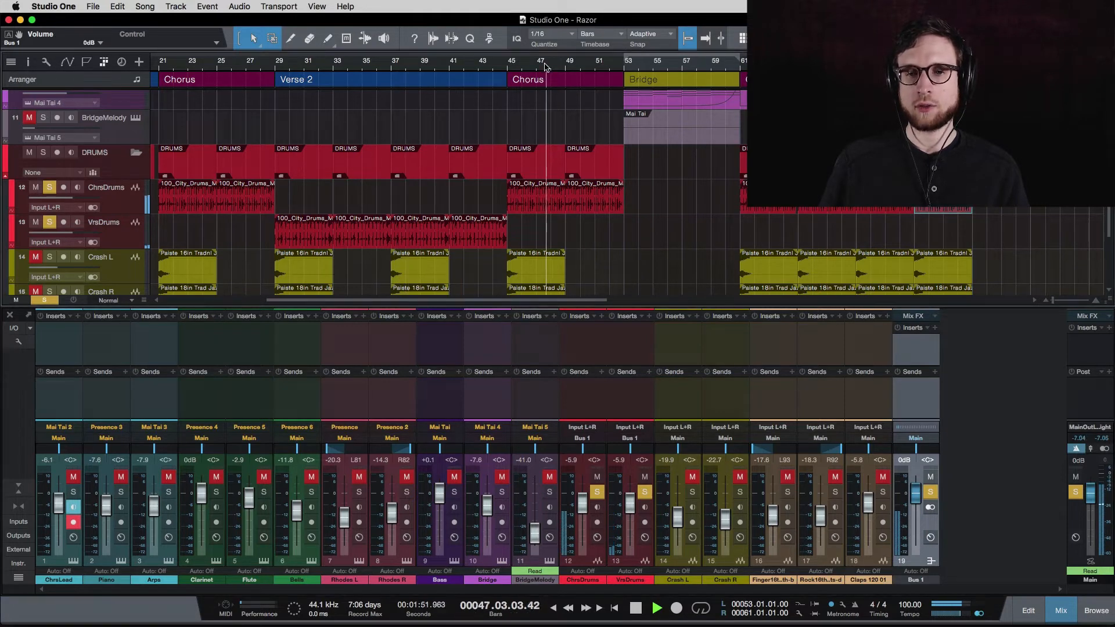
key(space)
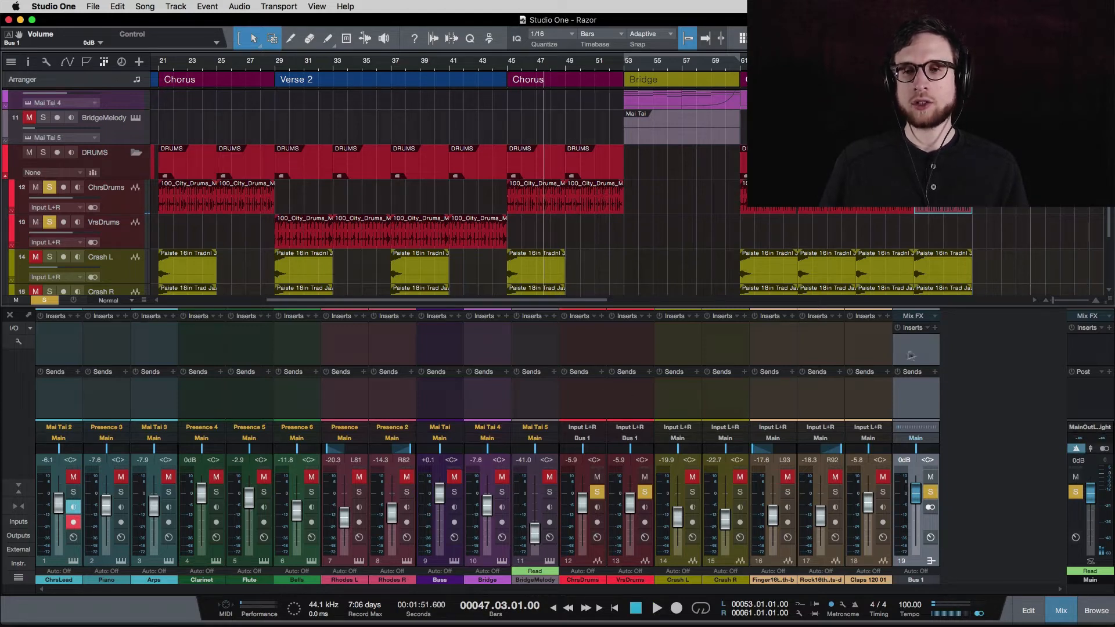
click(913, 411)
key(super+z)
key(super+z)
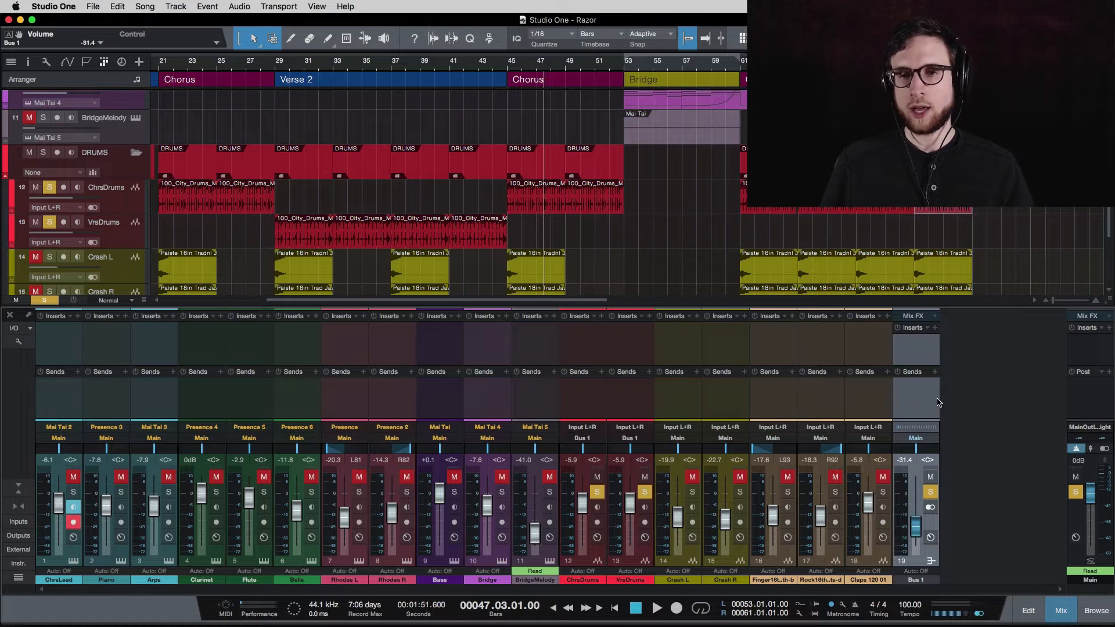
key(super+z)
key(super+z)
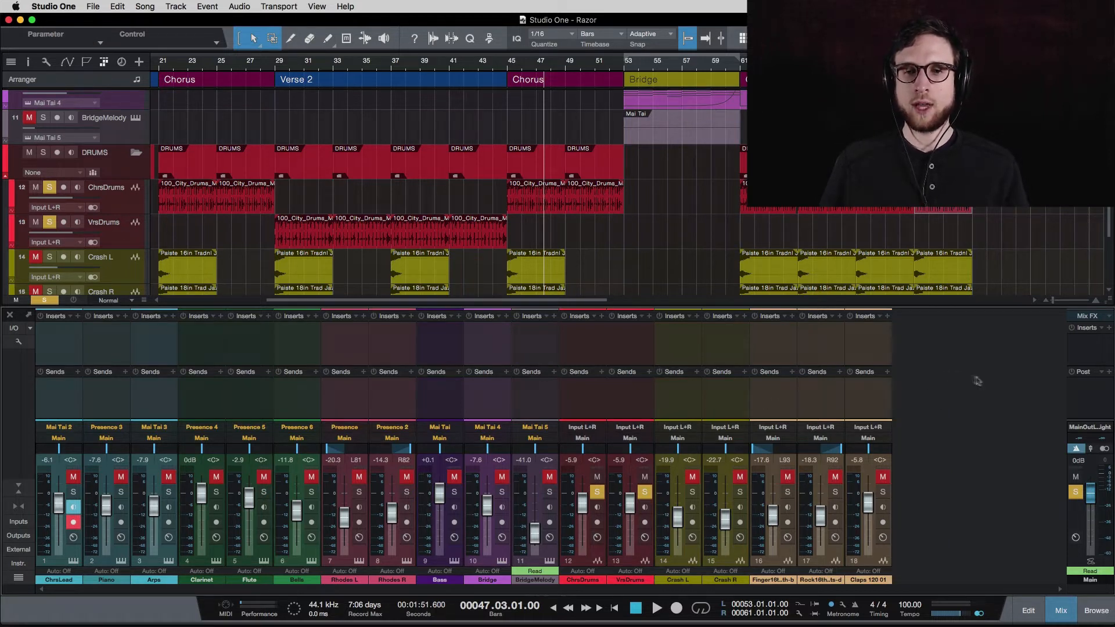
Re-solo ChrsDrums and VrsDrums and select both channel strips.
click(598, 492)
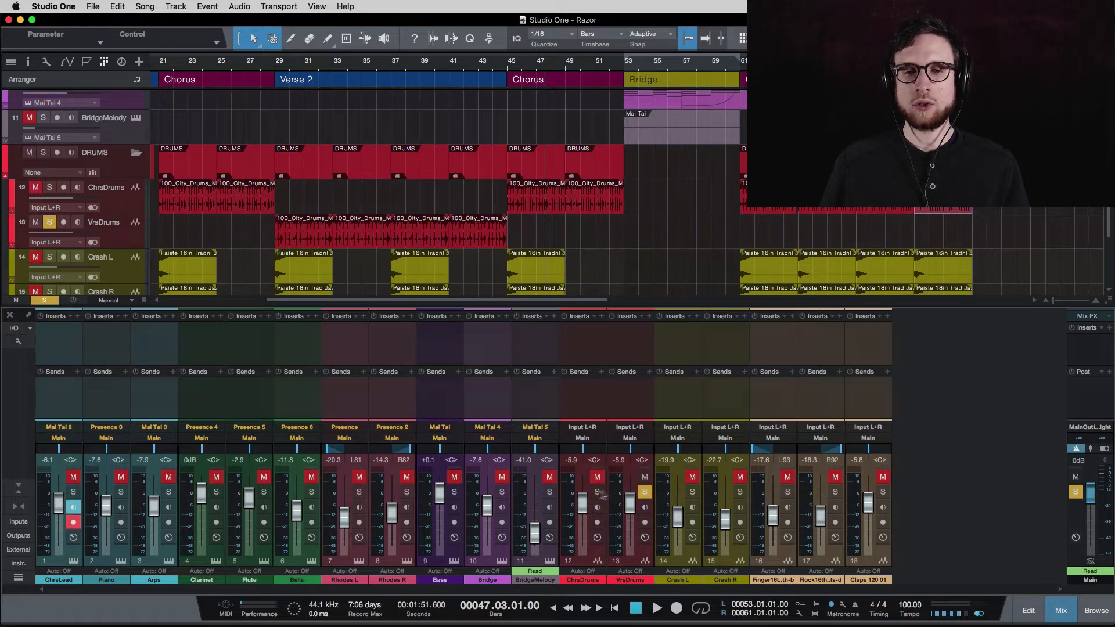
click(645, 493)
click(598, 492)
click(643, 493)
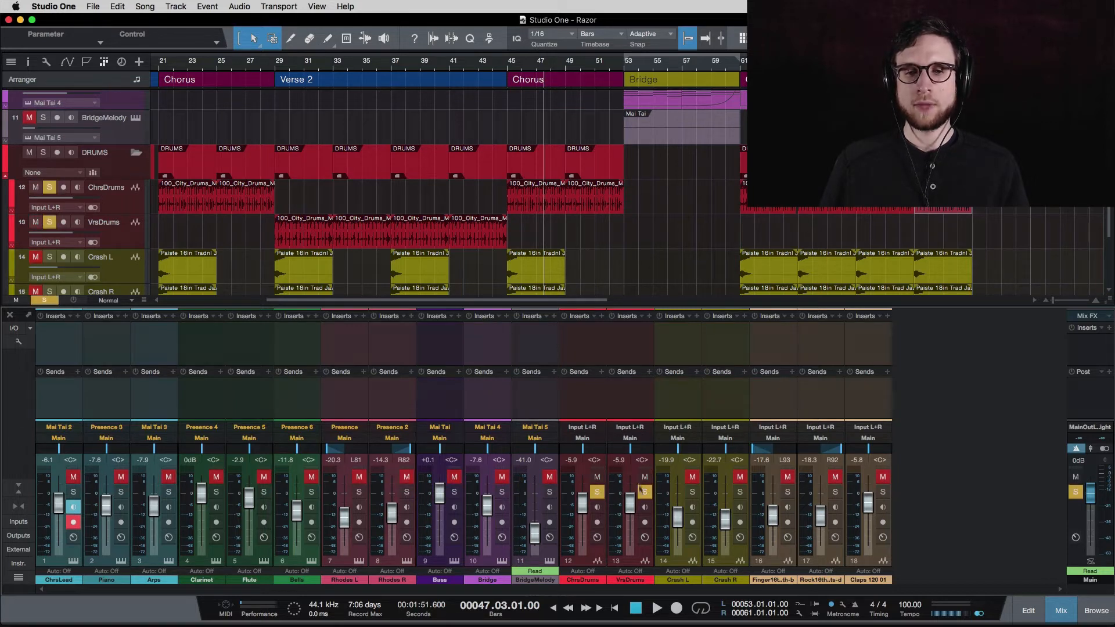
click(575, 394)
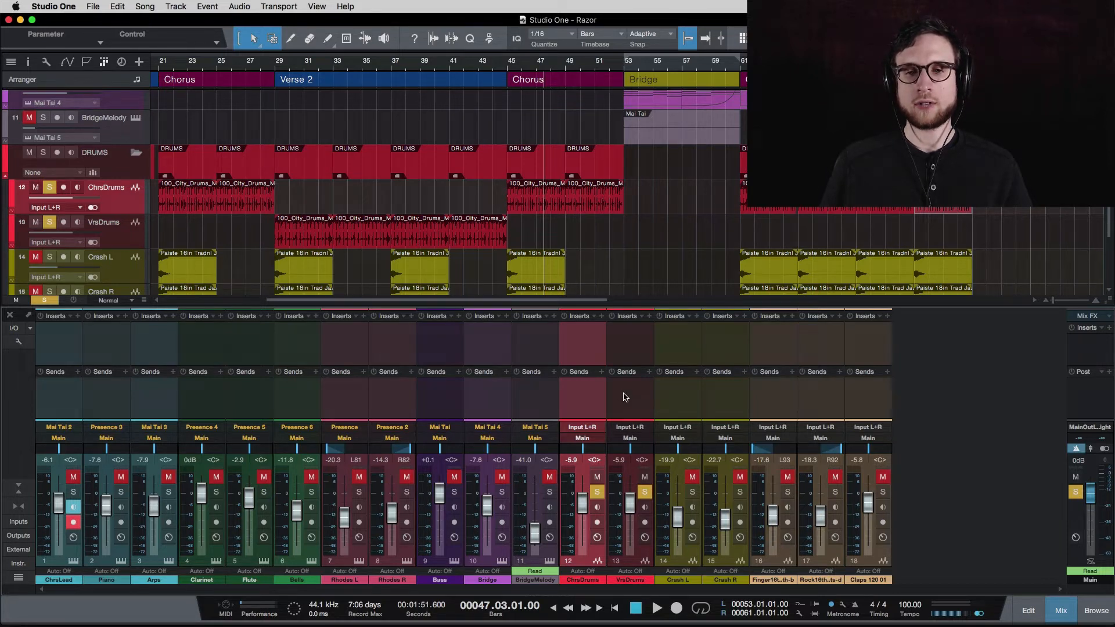
shift+click(625, 397)
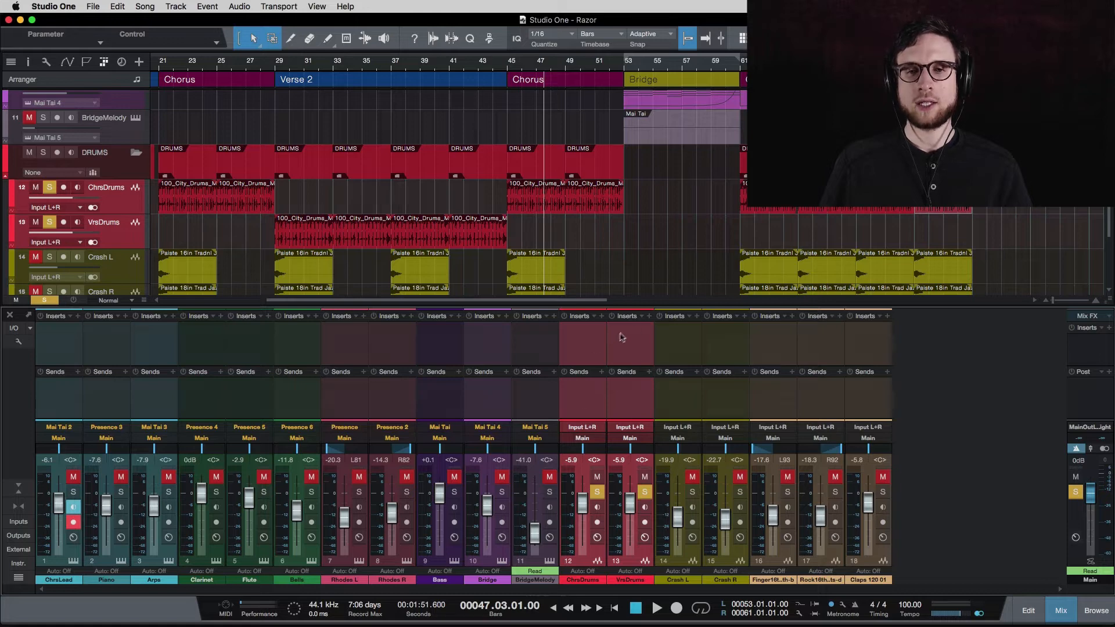
Create a trial Bus 1 fed by ChrsDrums and VrsDrums, check their outputs, then delete it.
right_click(627, 393)
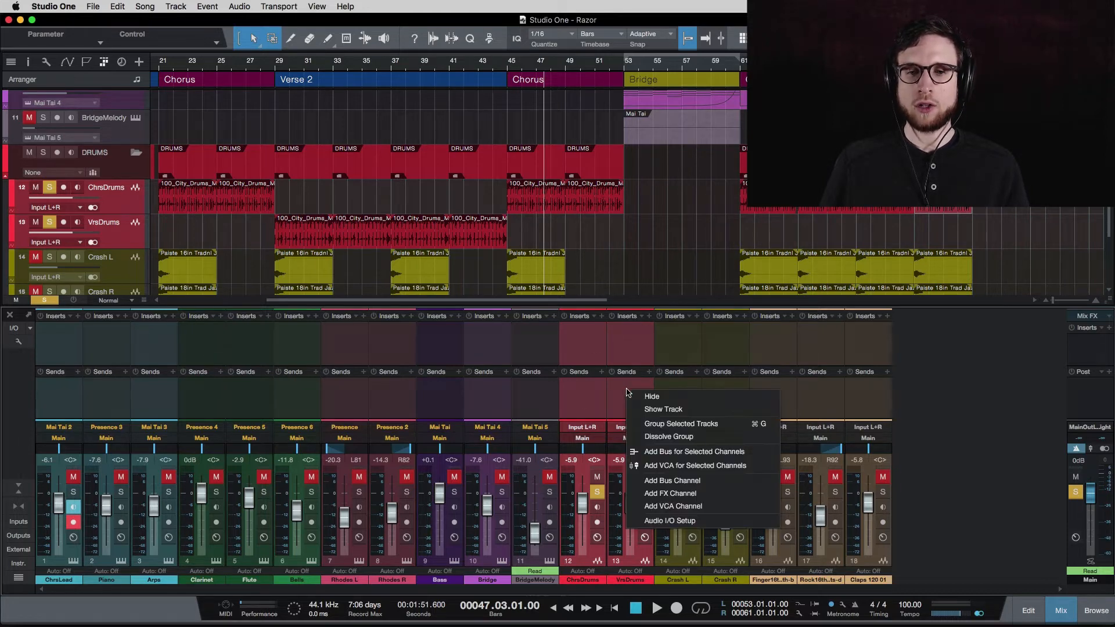
click(679, 457)
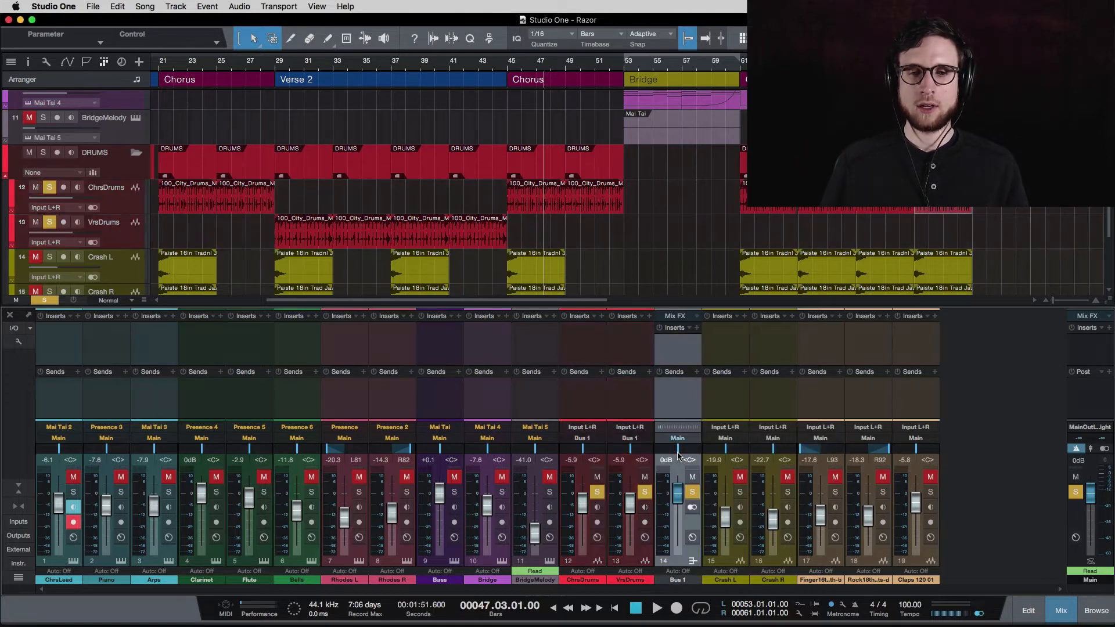
click(587, 394)
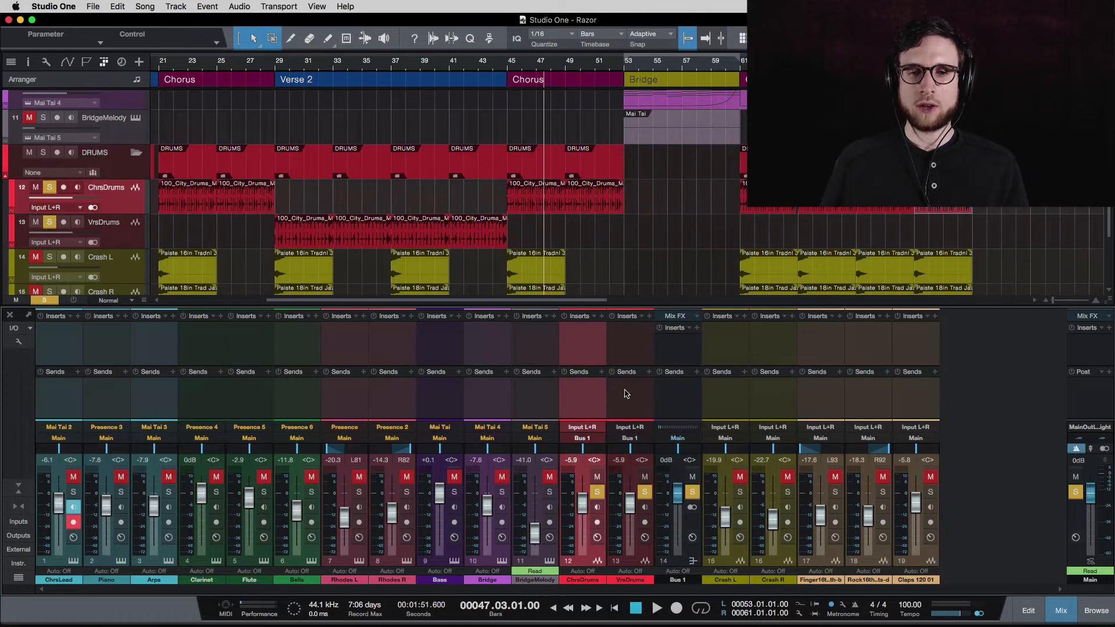
click(623, 396)
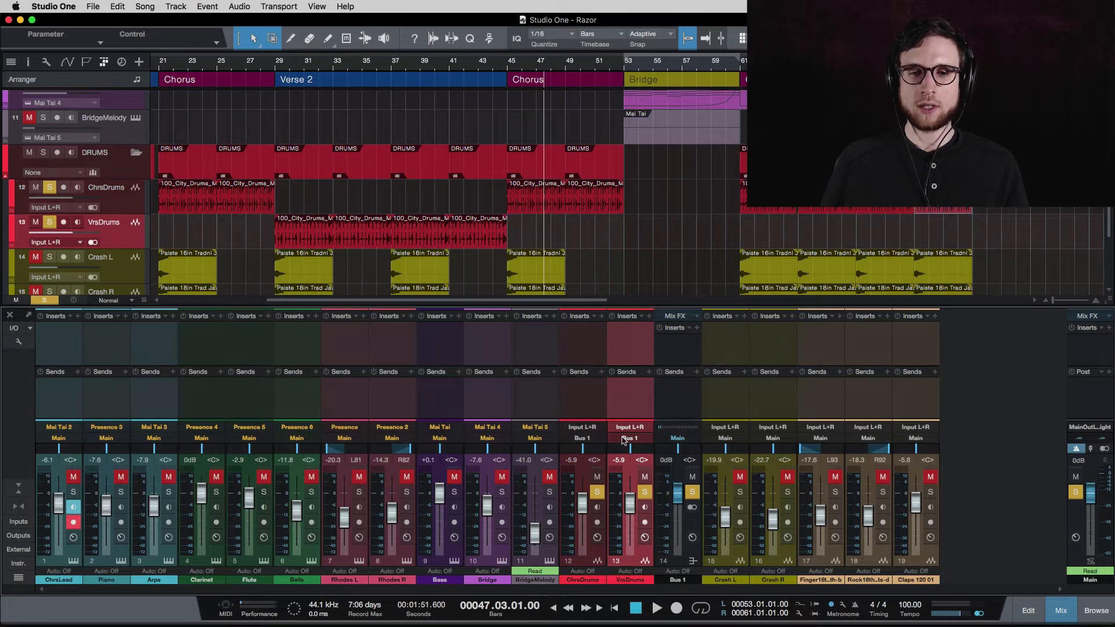
click(668, 417)
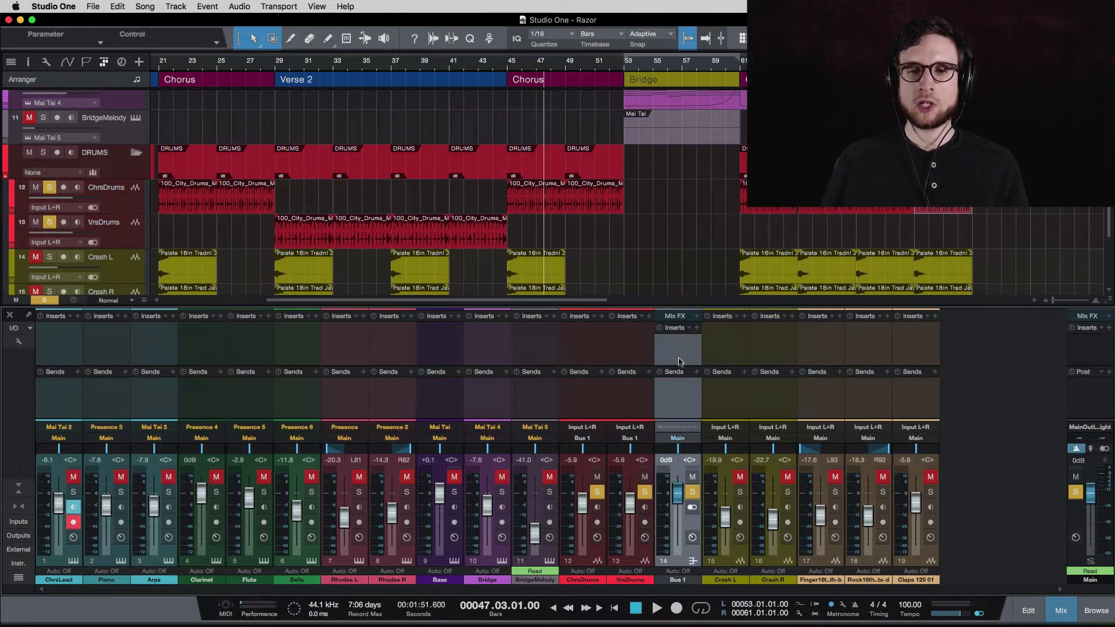
click(590, 403)
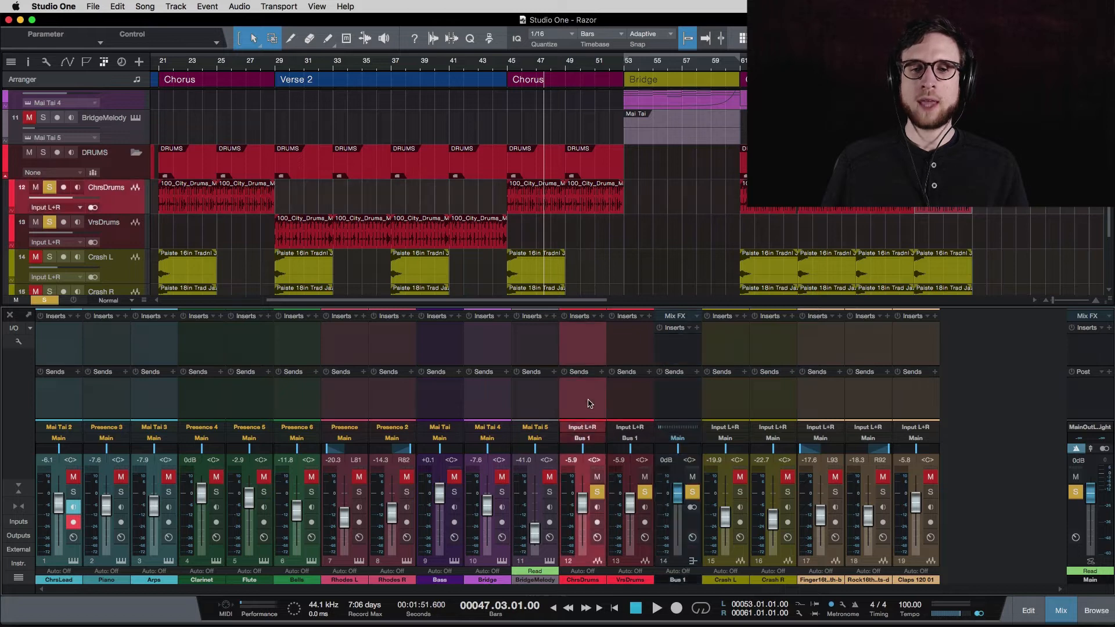
click(623, 400)
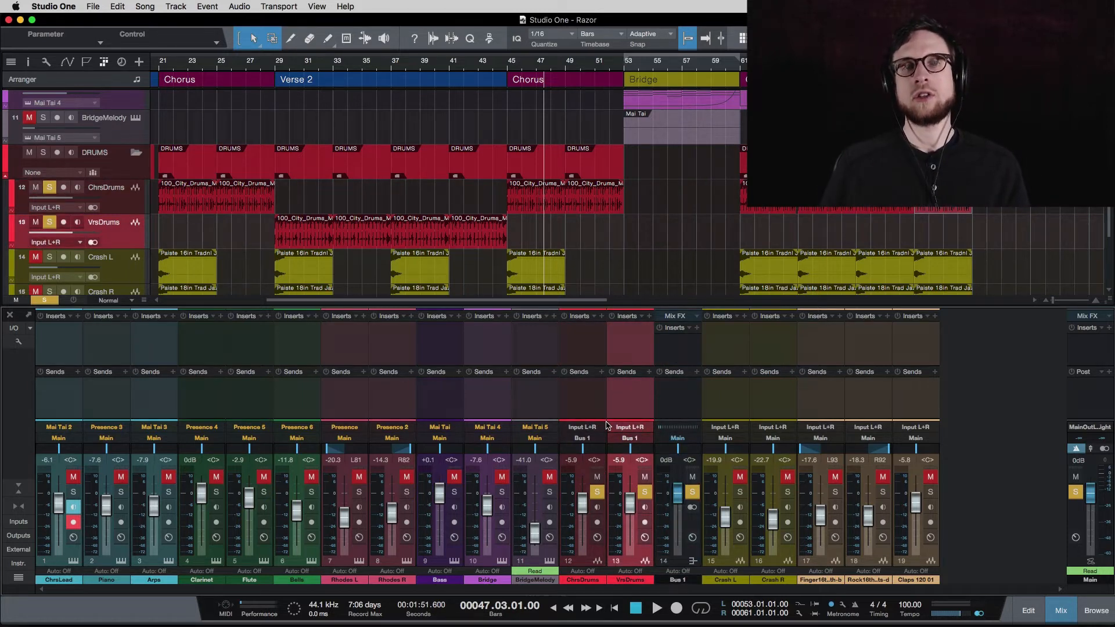
click(677, 392)
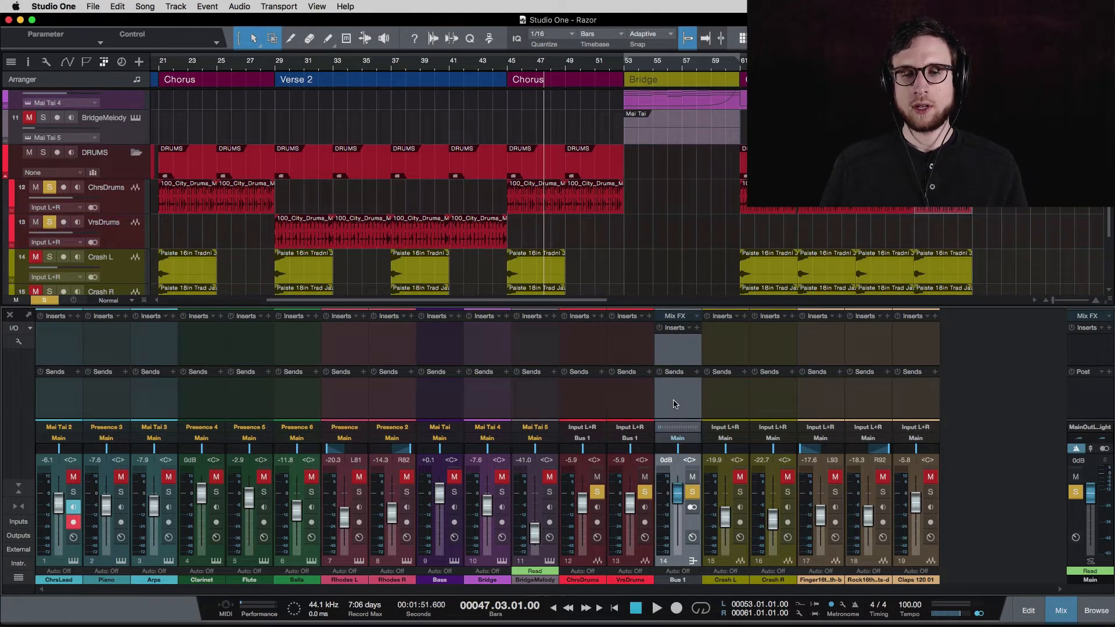
key(Delete)
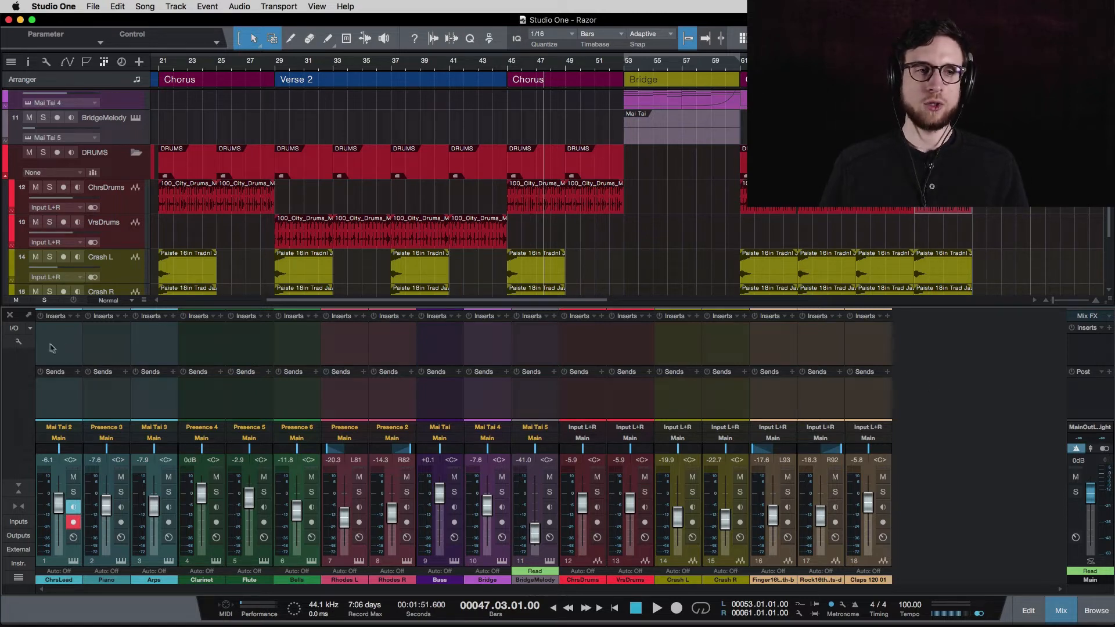
Add a new bus channel, Bus 1, from the mixer's add-channel list.
click(30, 330)
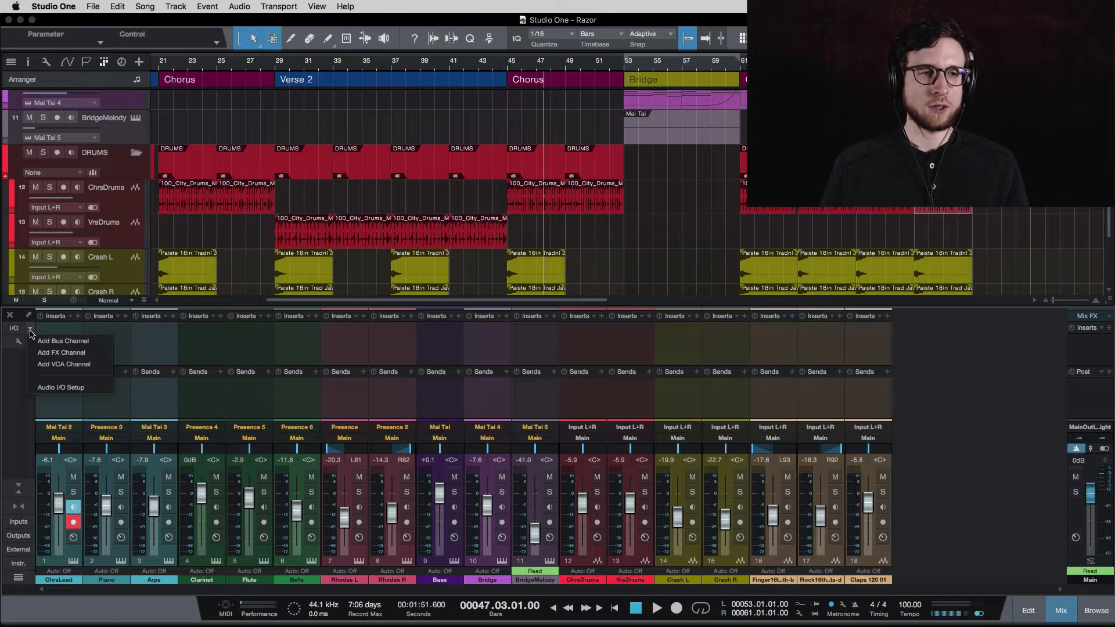
click(31, 330)
click(31, 330)
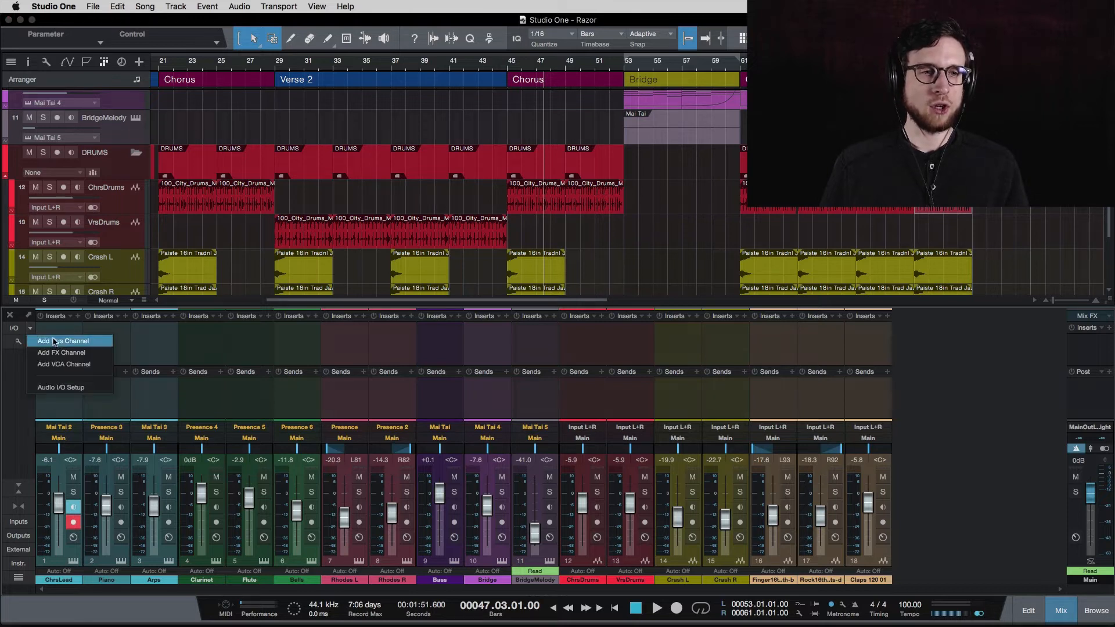
click(54, 342)
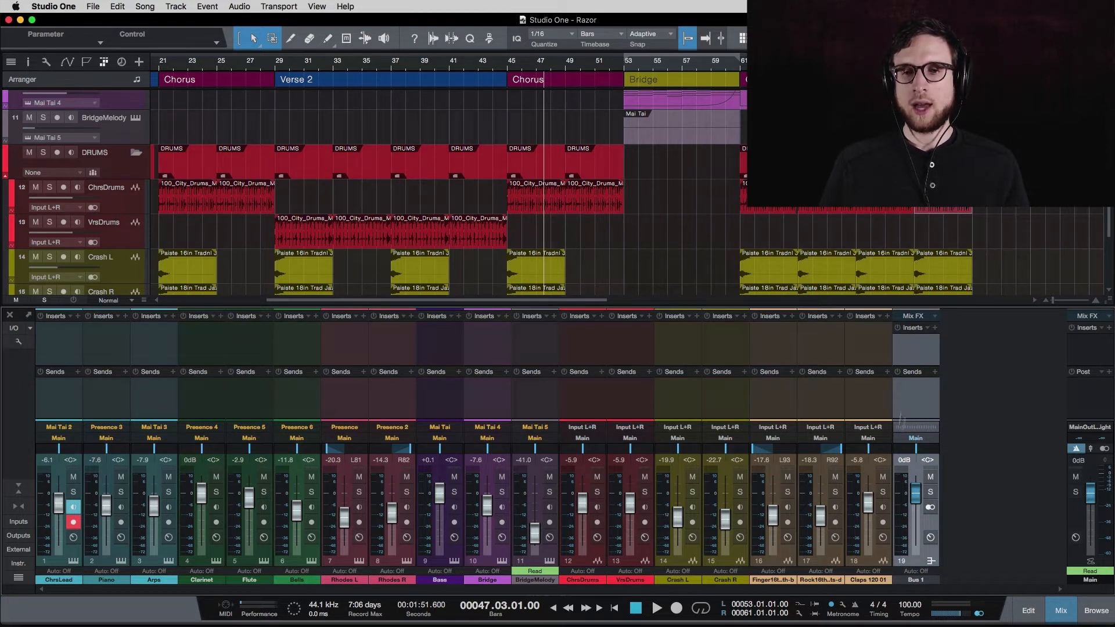
Rename the Bus 1 channel to DrumBus.
double_click(915, 579)
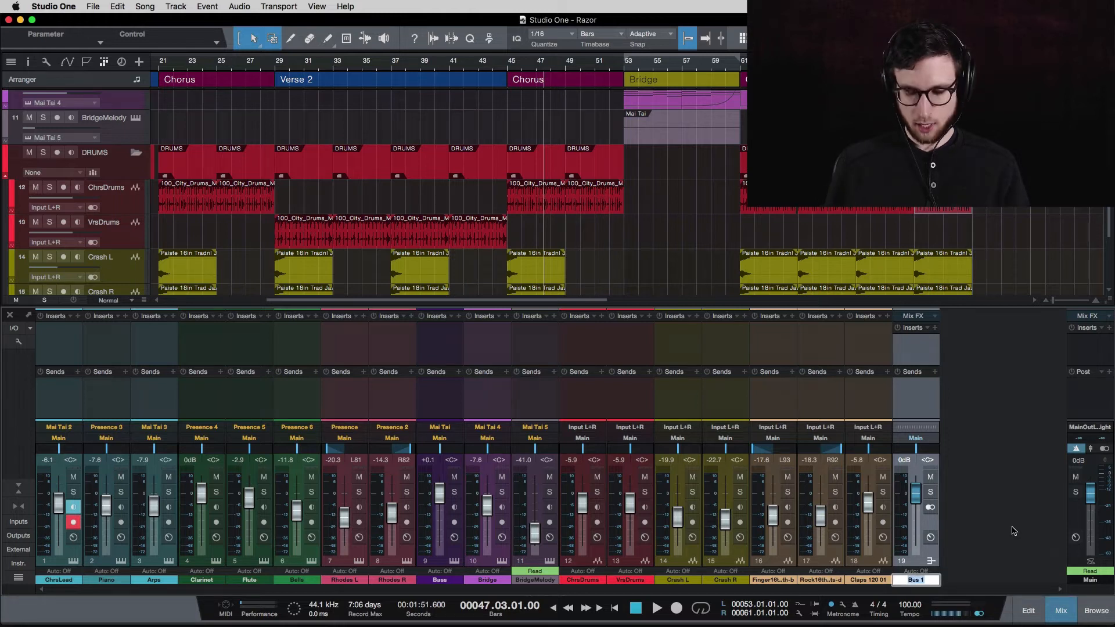
text(Drum)
key(Return)
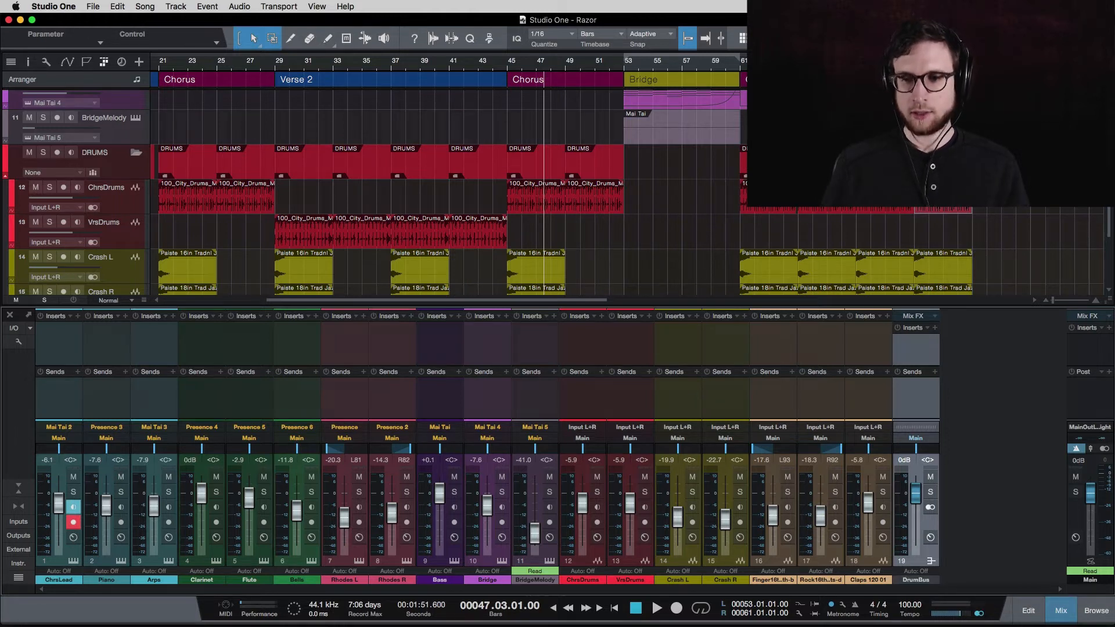
Route both ChrsDrums and VrsDrums outputs to DrumBus together.
click(590, 404)
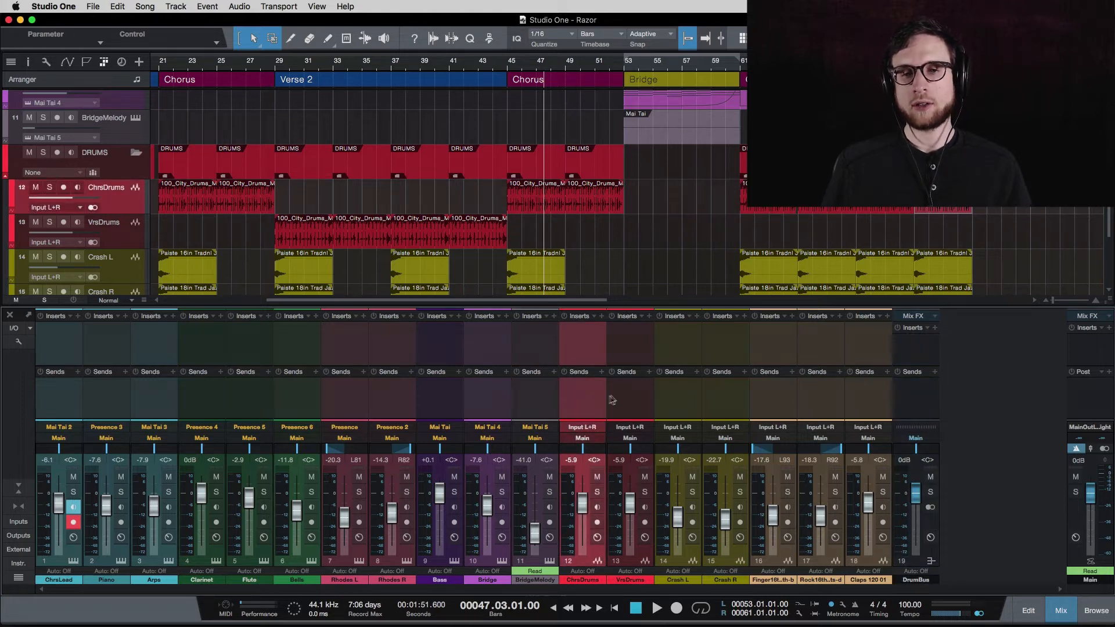
shift+click(633, 400)
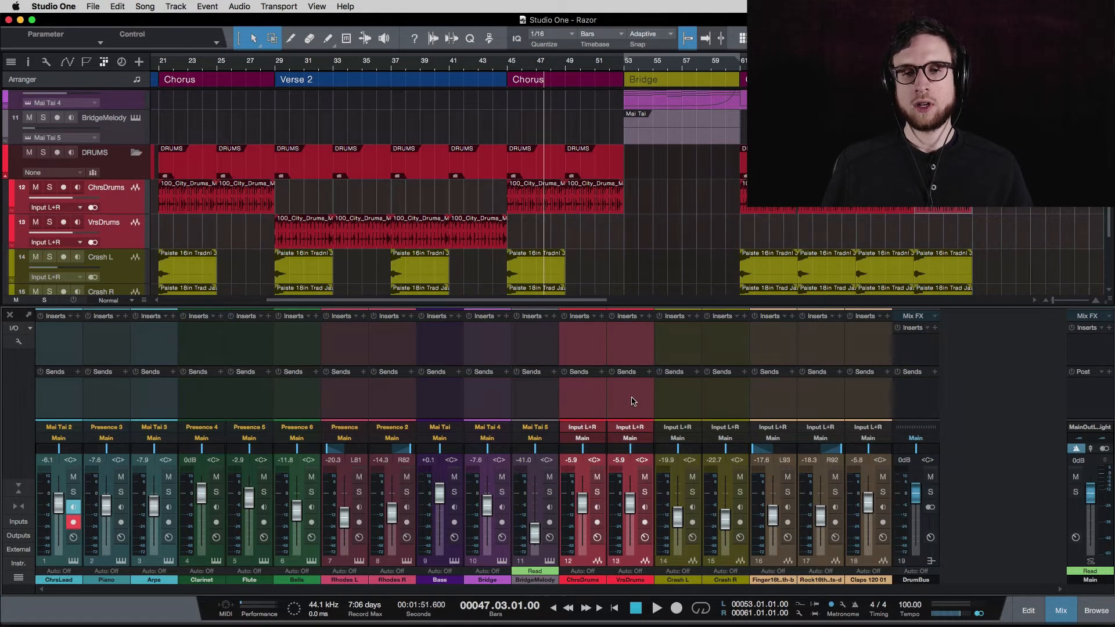
click(631, 438)
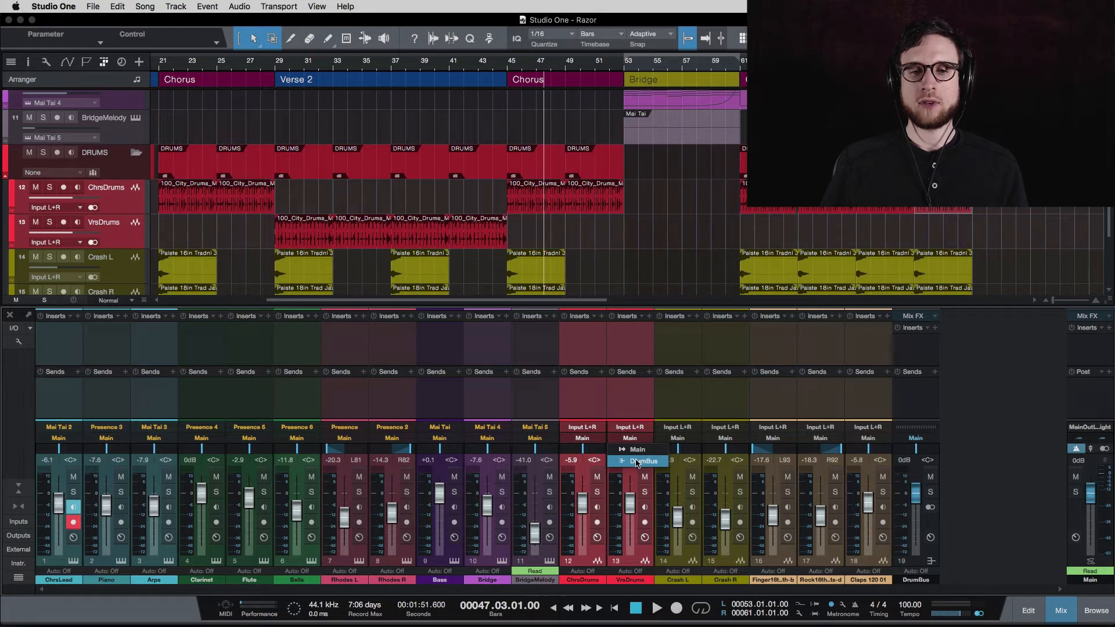
click(637, 462)
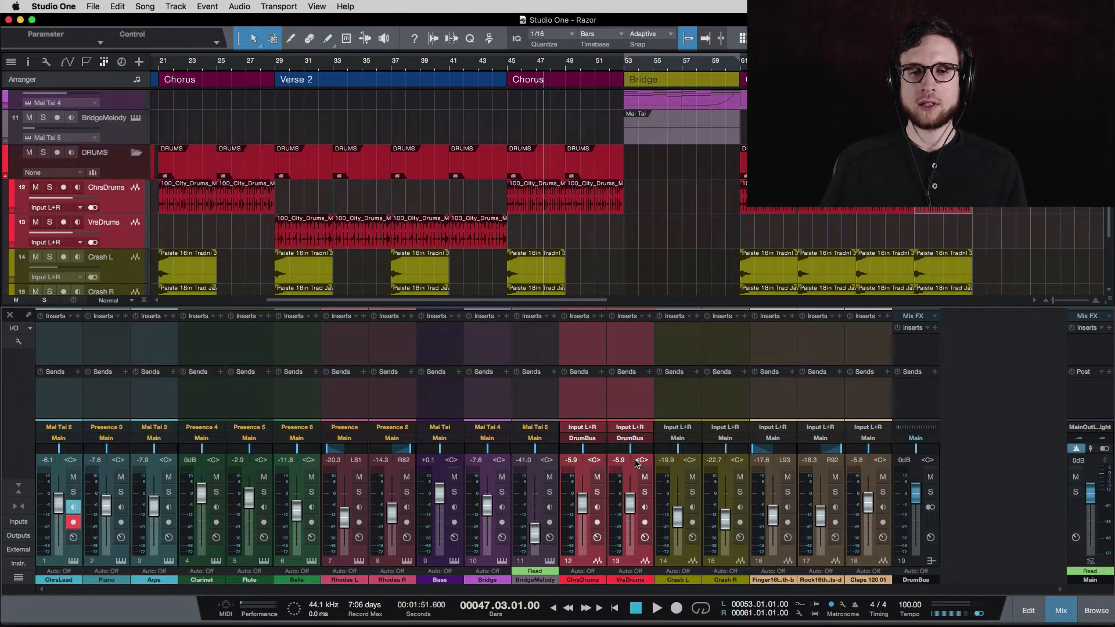
click(620, 423)
click(897, 431)
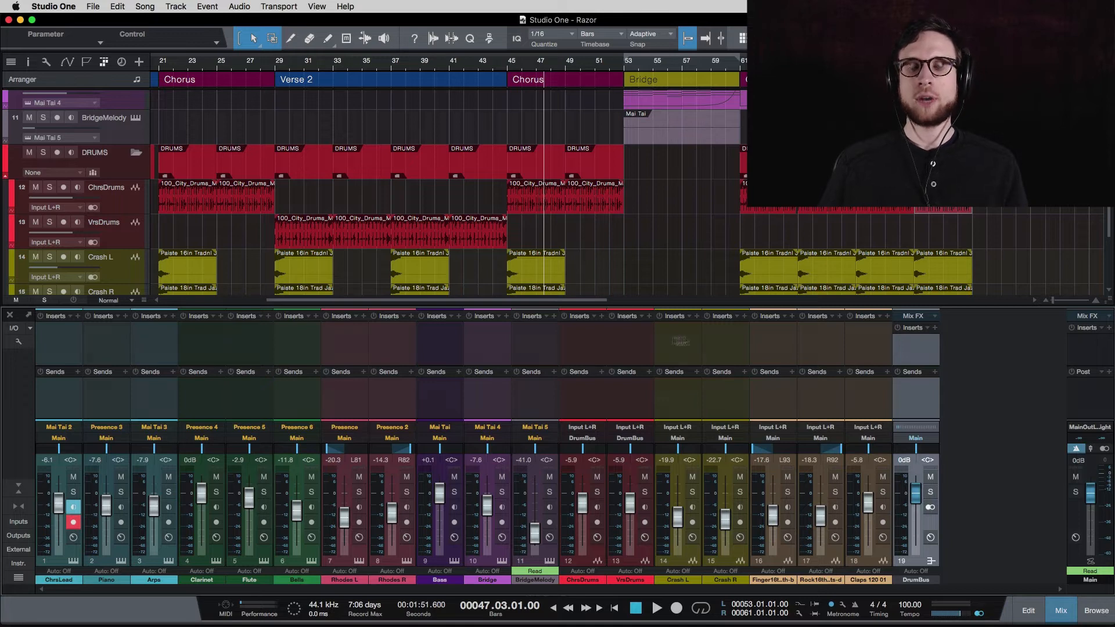
Select the Finger, Rock and Claps 120 01 percussion channels (16–18).
click(761, 400)
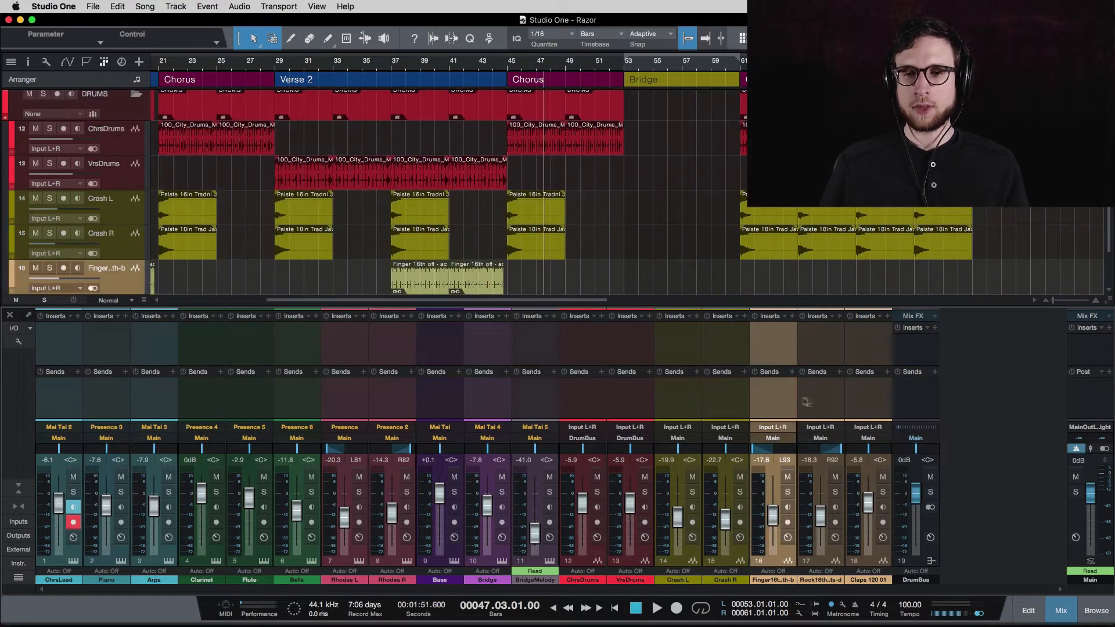
click(836, 405)
click(761, 400)
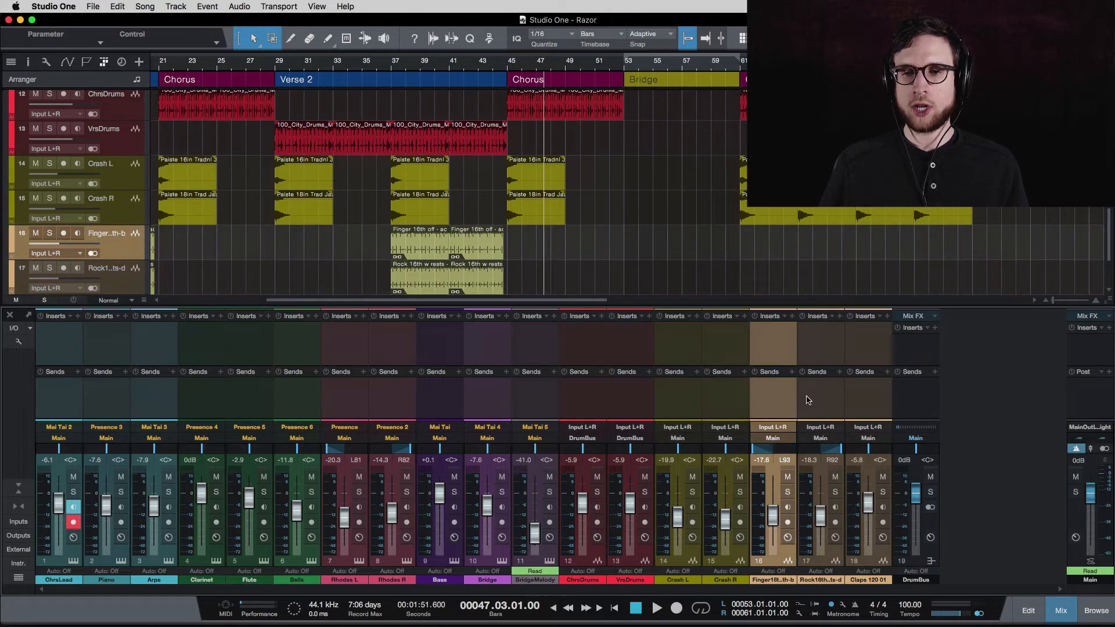
click(824, 401)
click(855, 401)
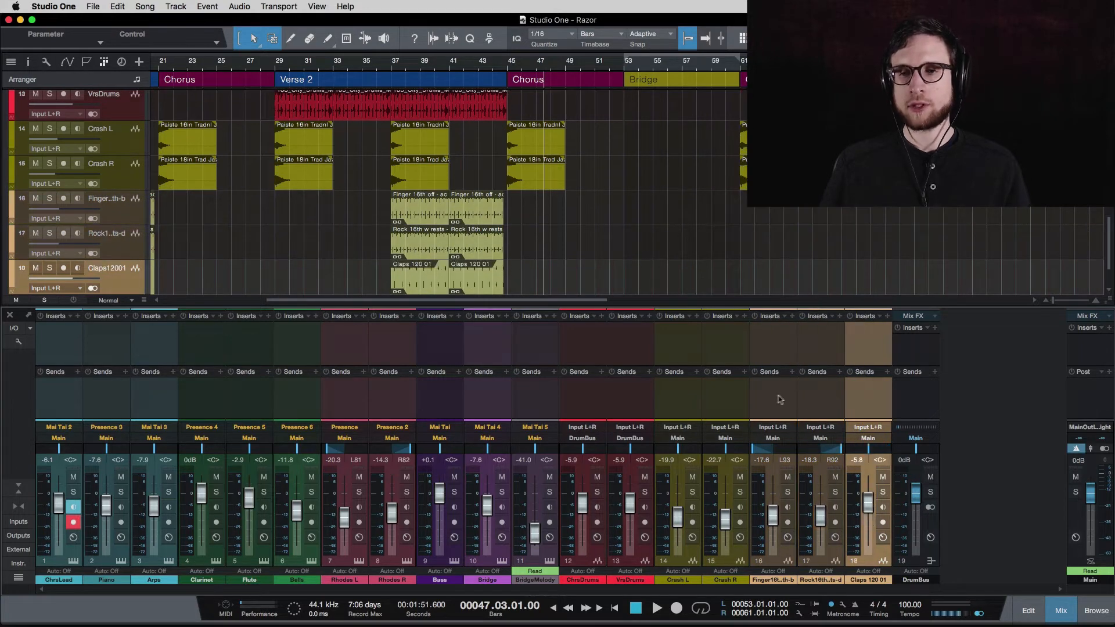
shift+click(829, 403)
shift+click(779, 403)
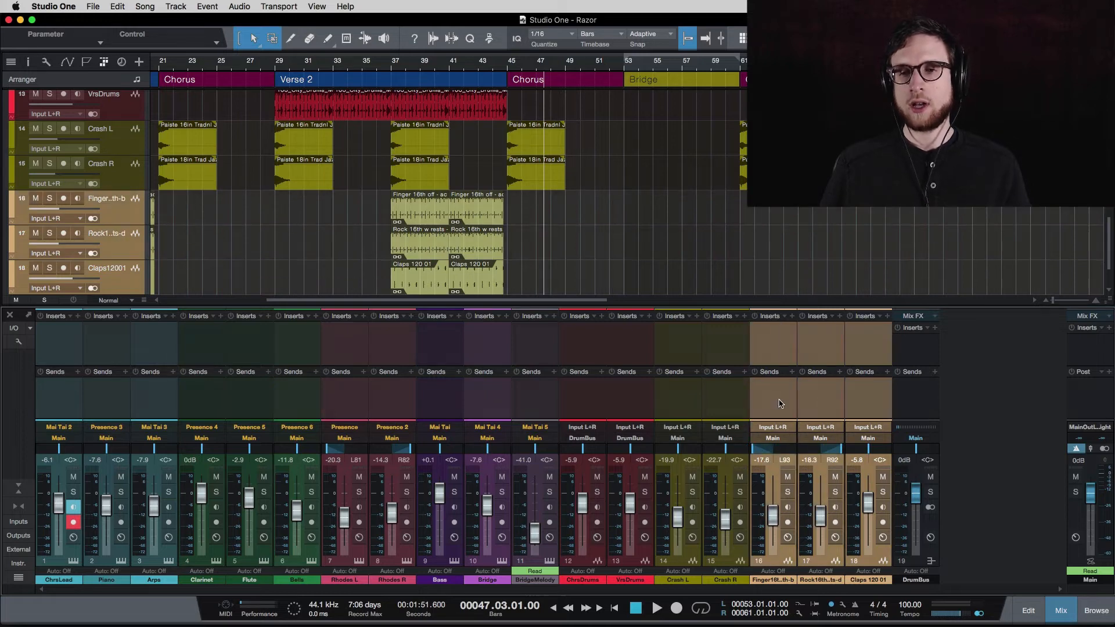
Create a bus fed by the selected channels and name it PercBus.
right_click(780, 403)
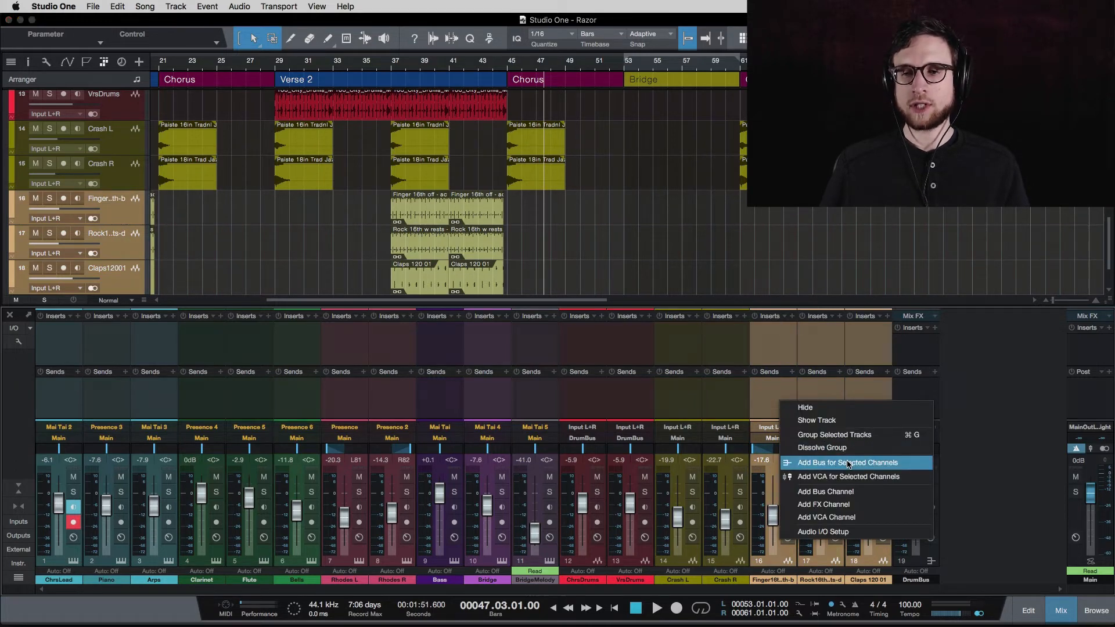
click(848, 463)
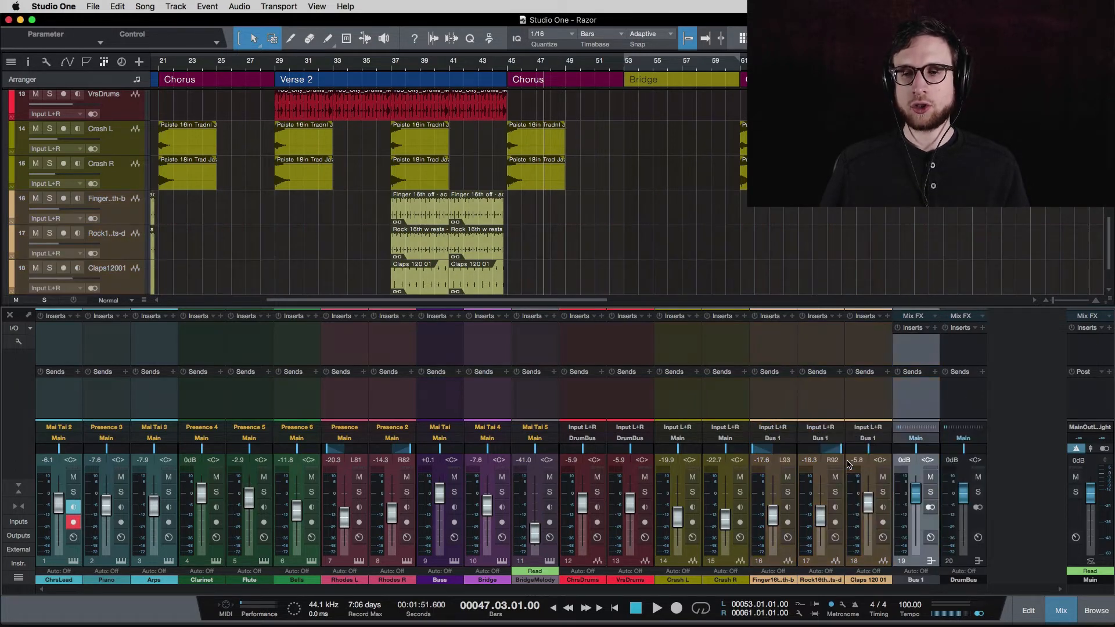
double_click(912, 581)
text(Perc)
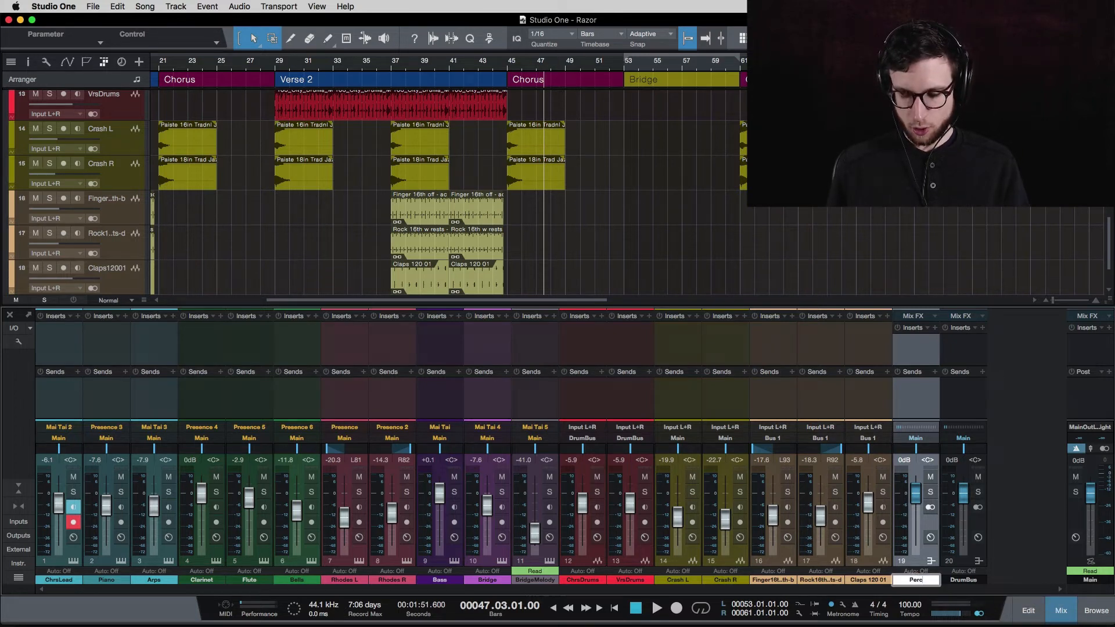
text(Bus)
key(Return)
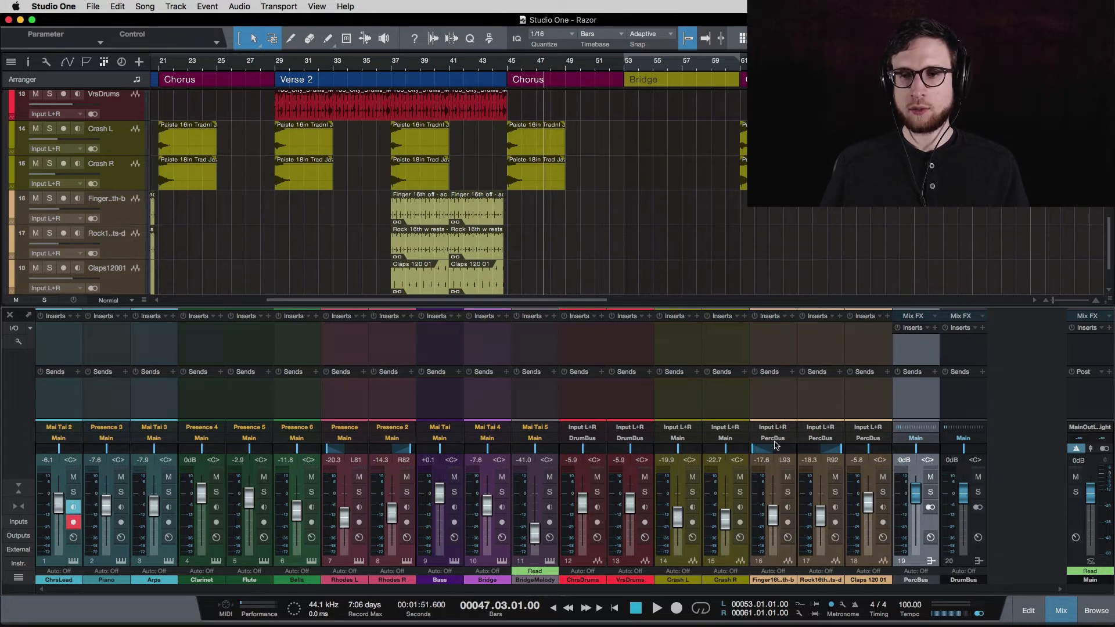
Send the PercBus output into DrumBus and check the percussion channels.
click(915, 439)
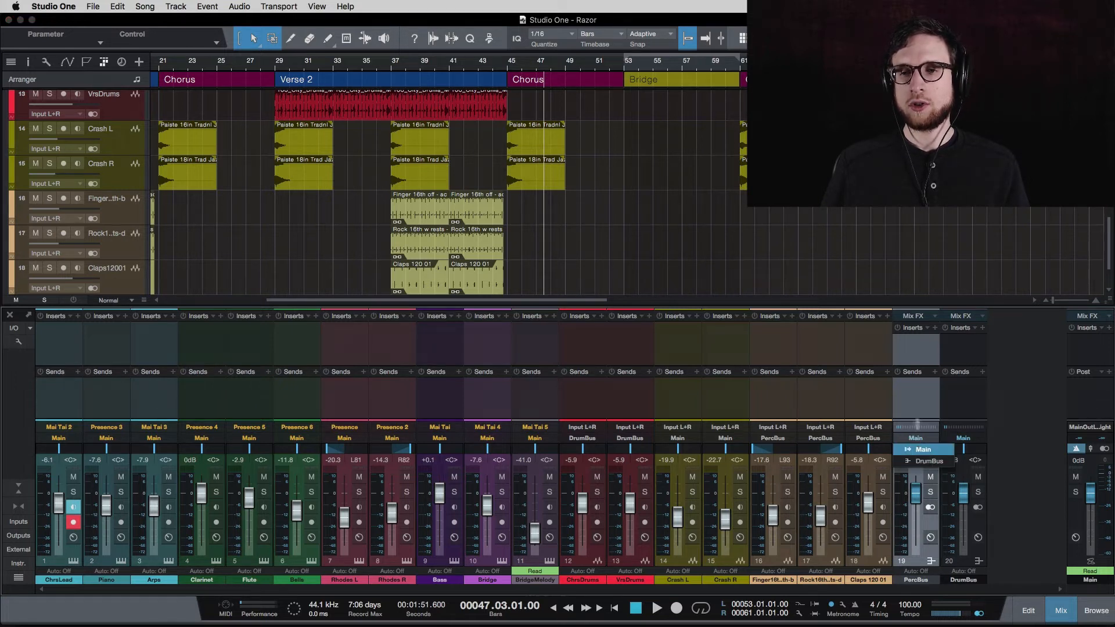
click(929, 462)
click(779, 398)
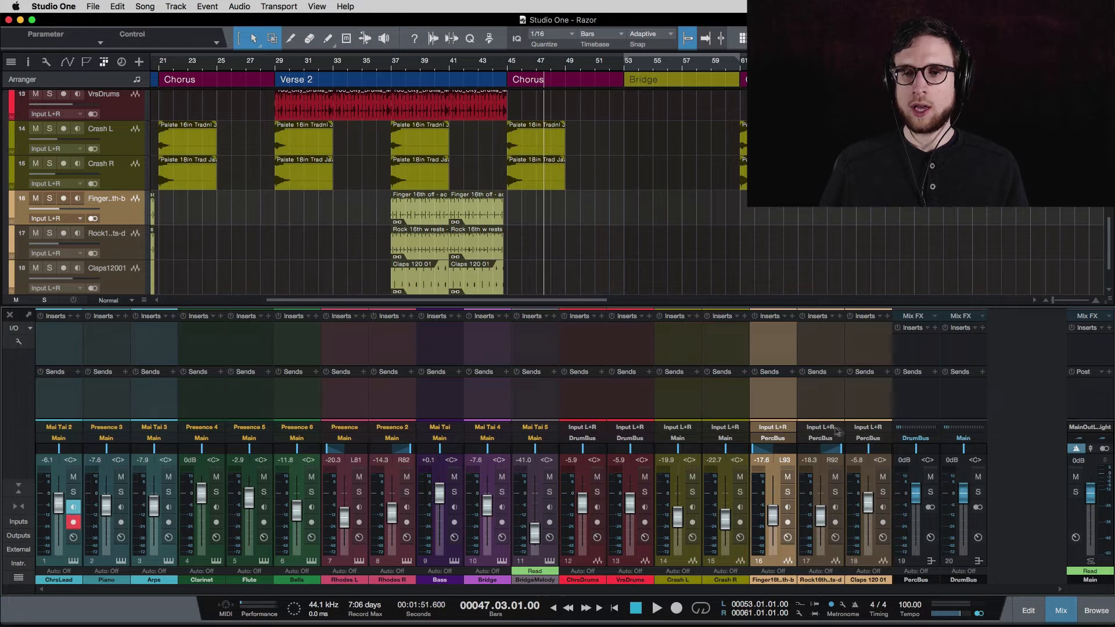
click(807, 405)
click(871, 401)
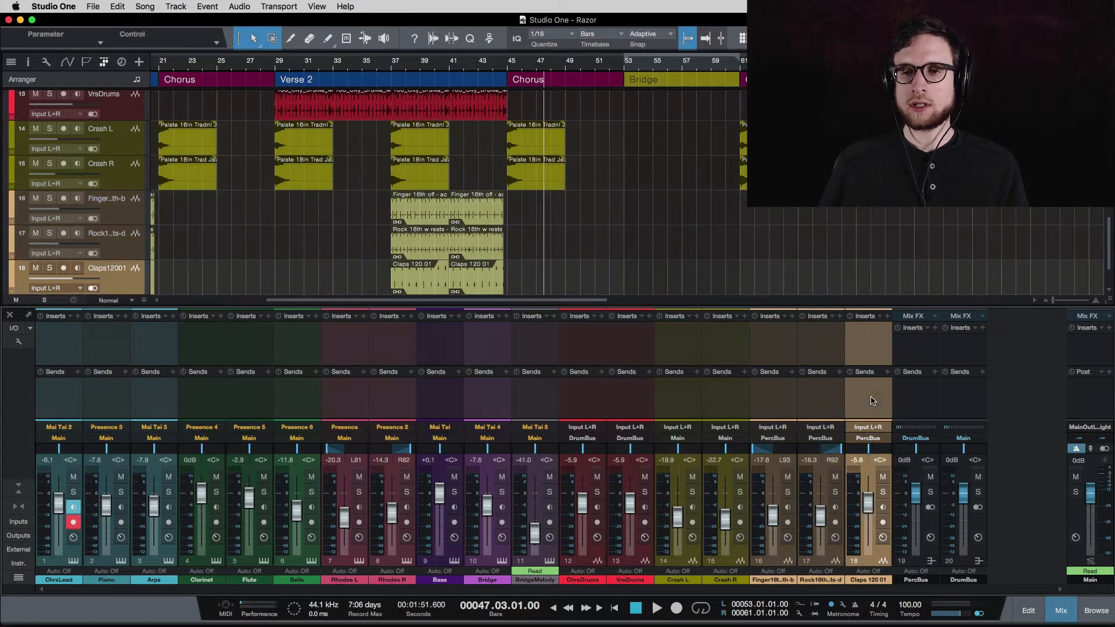
Recheck channels 16–18 and PercBus, and place the playhead at bar 37.
click(819, 402)
click(778, 401)
click(814, 401)
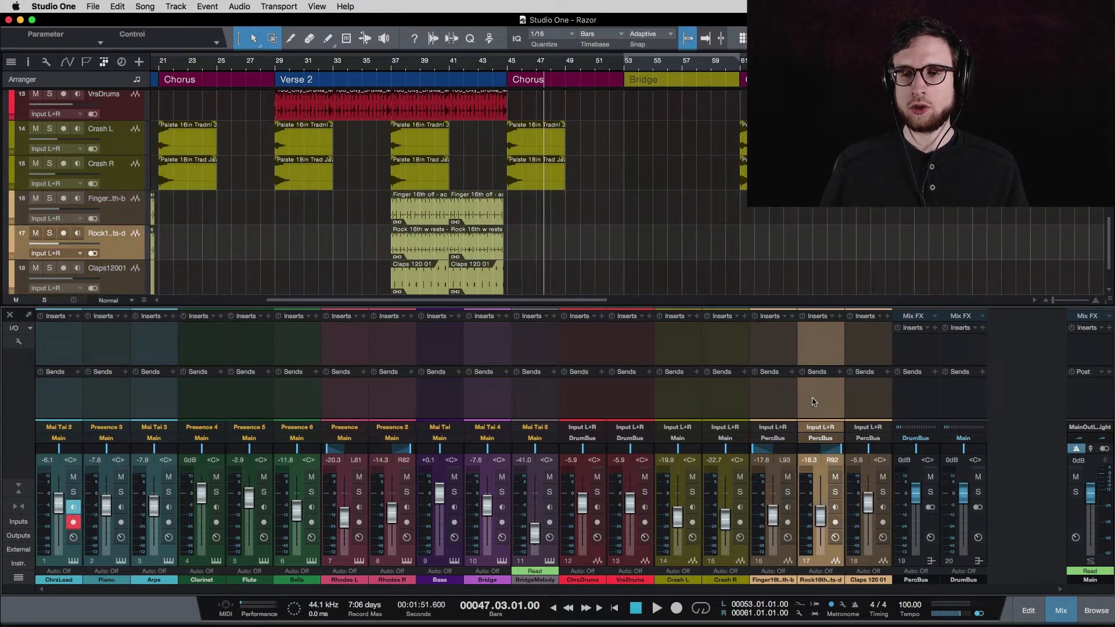
click(862, 404)
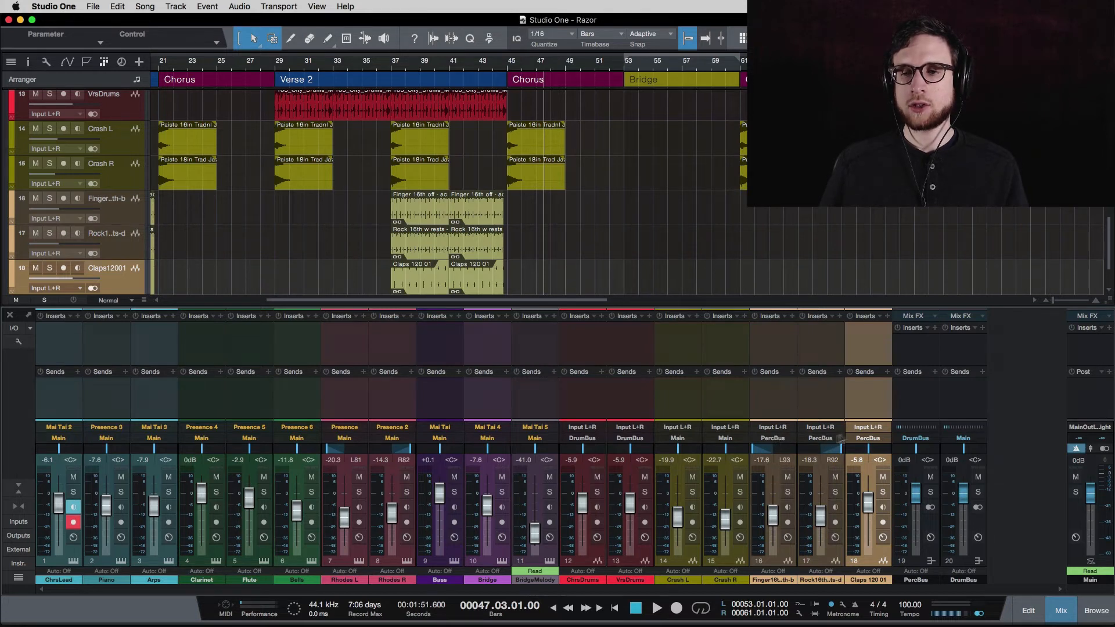
click(905, 413)
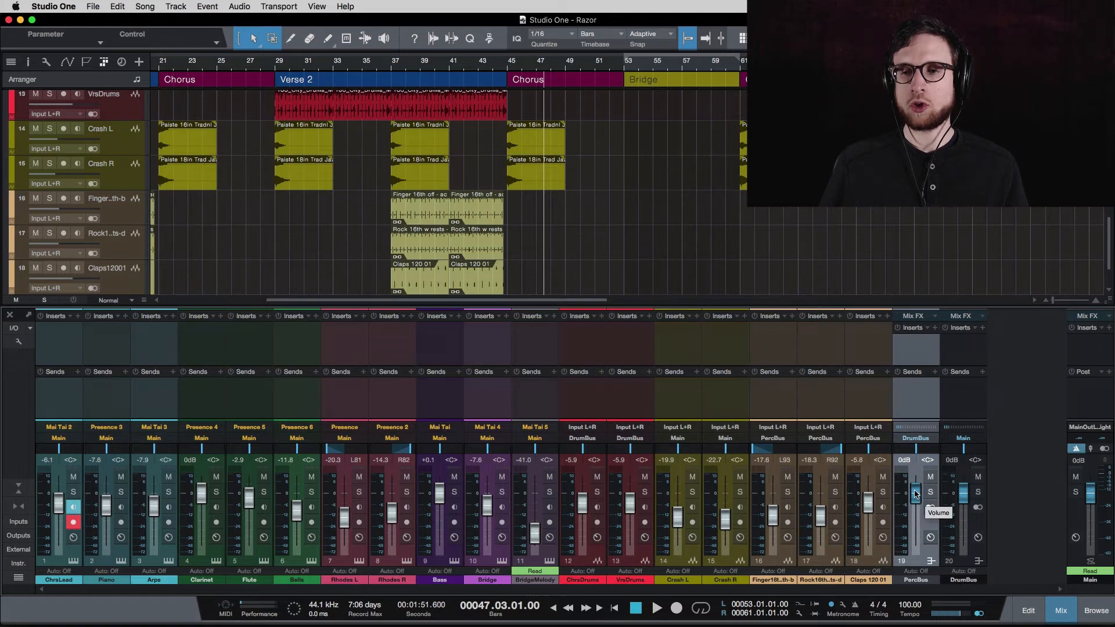
click(393, 71)
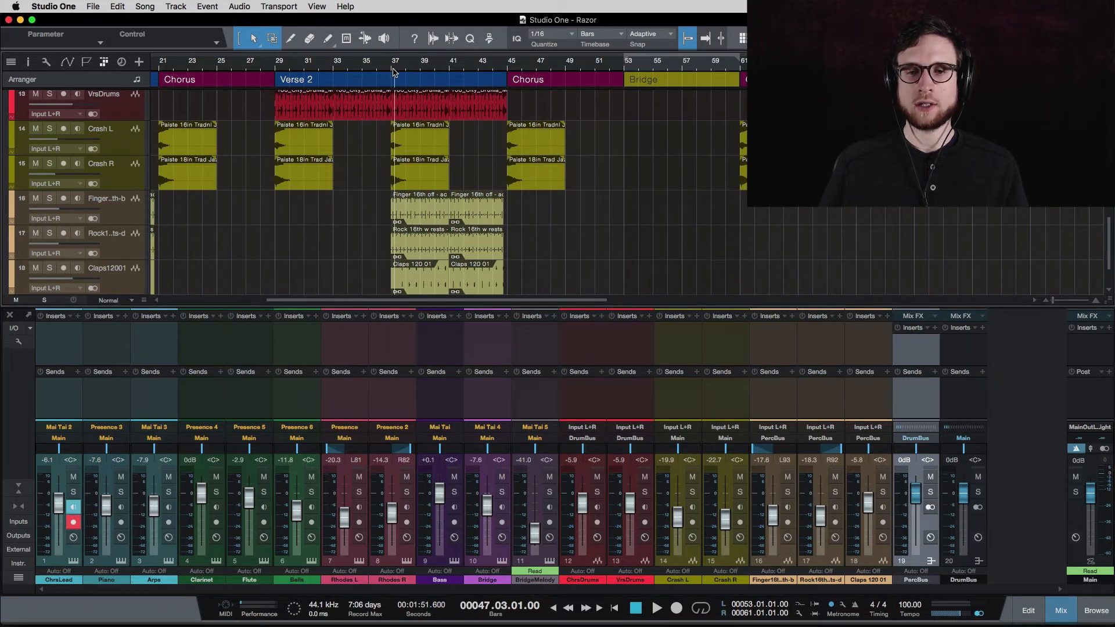
Solo the Finger, Rock and Claps 120 01 tracks and play them from bar 37.
drag(793, 494, 916, 522)
key(space)
key(super+z)
key(space)
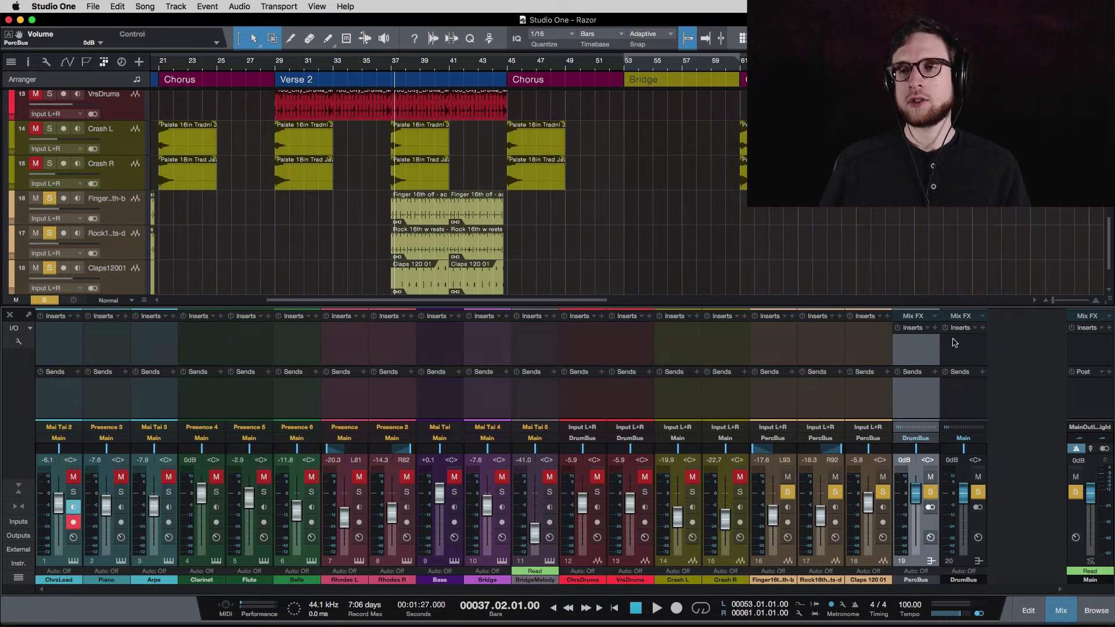
Inspect the DrumBus, main output and PercBus channels to verify the routing.
click(963, 355)
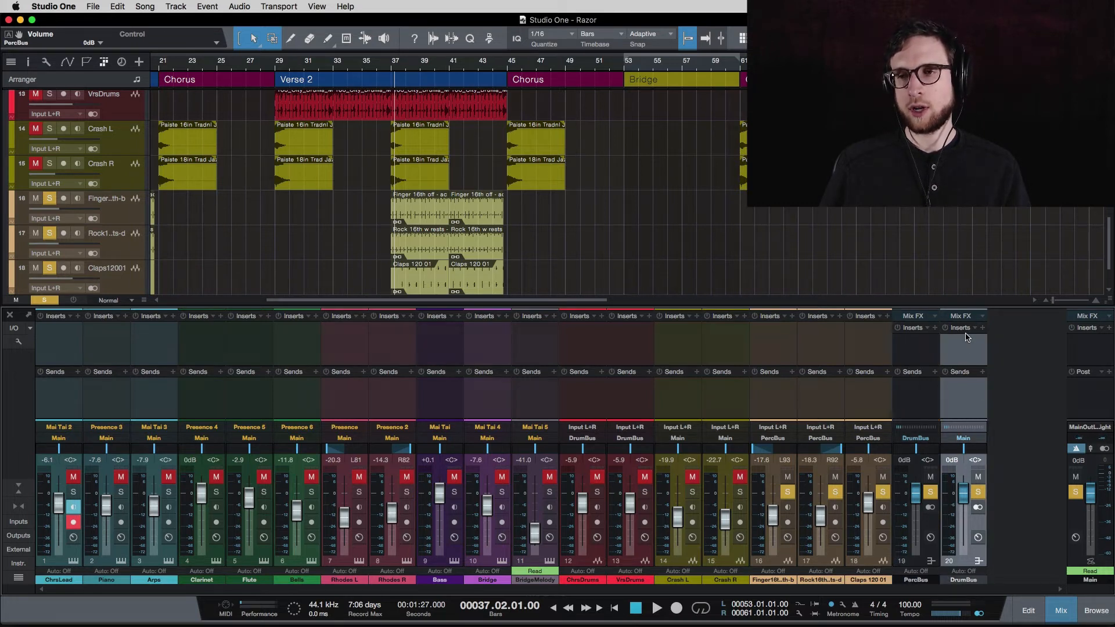
click(1085, 393)
click(953, 397)
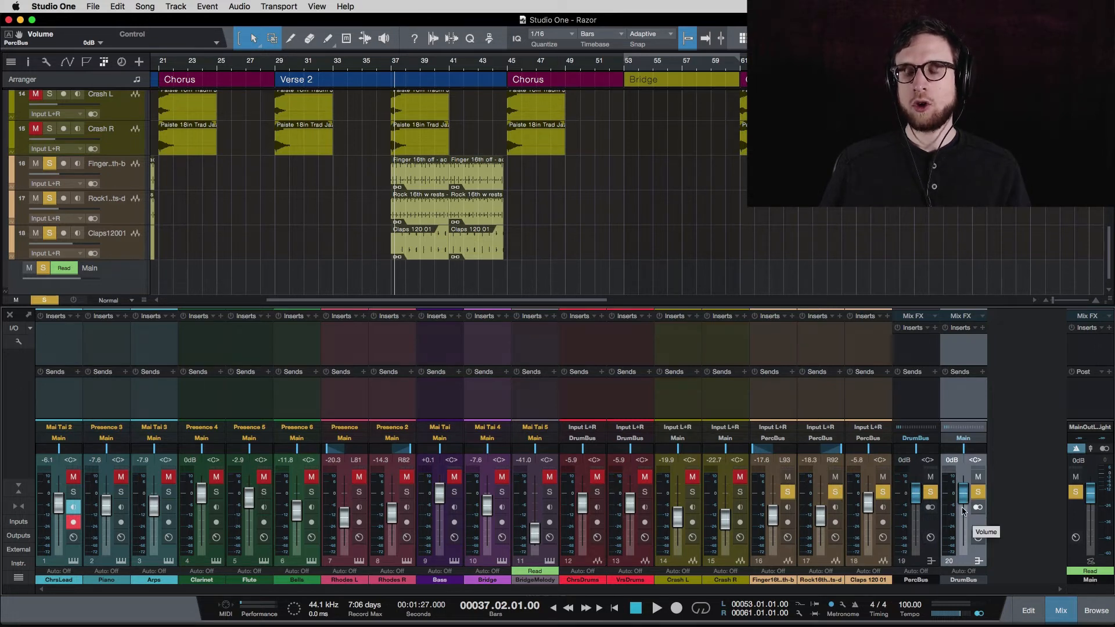
click(911, 404)
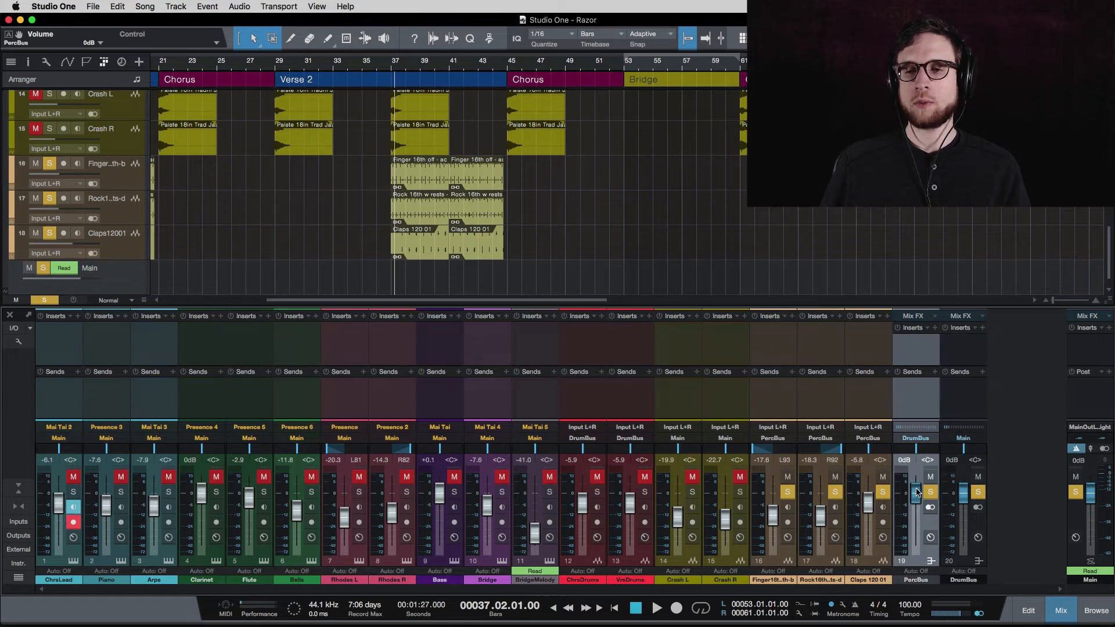